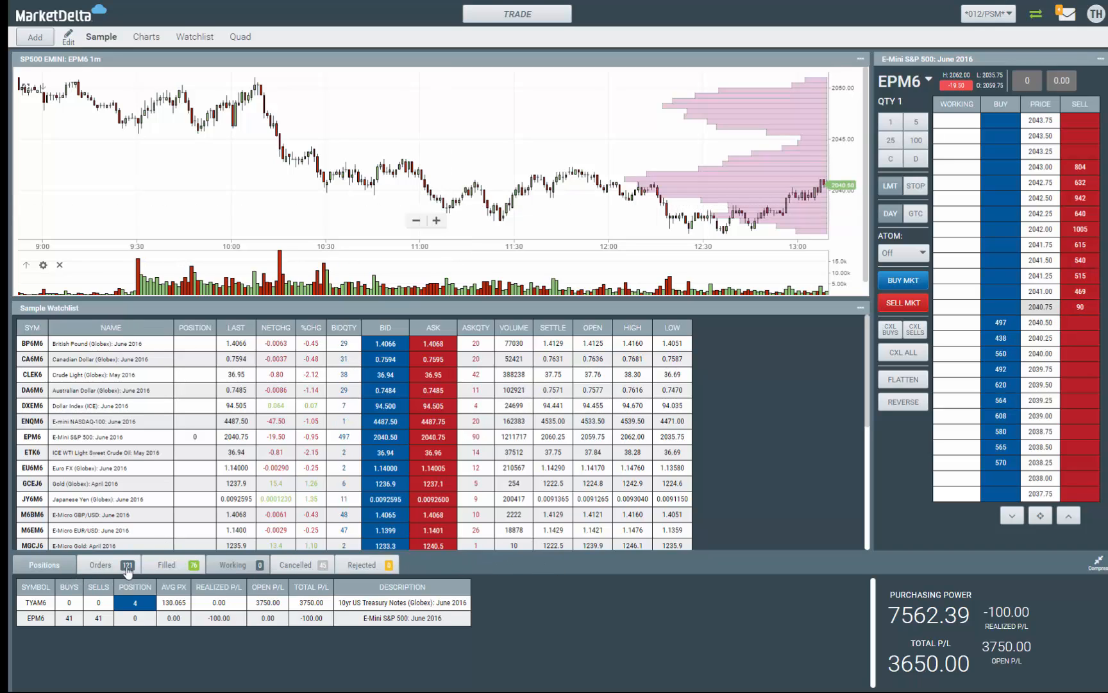
- Toggle the positions panel, then go to the Broker Logins page from the account menu
click(1097, 564)
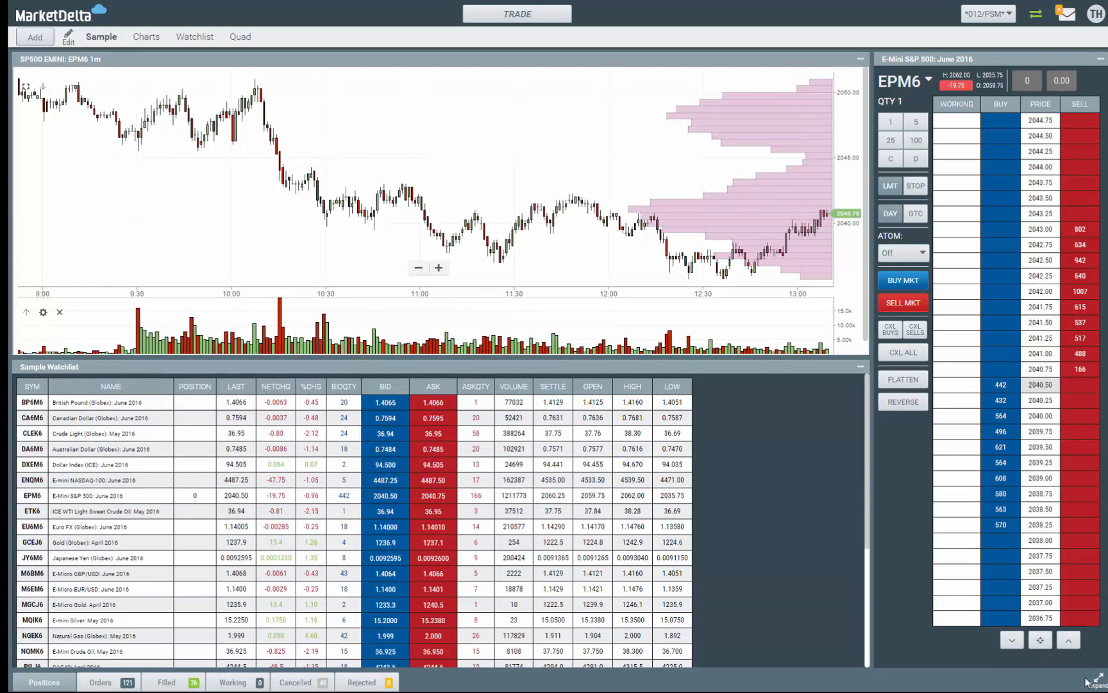
click(1099, 677)
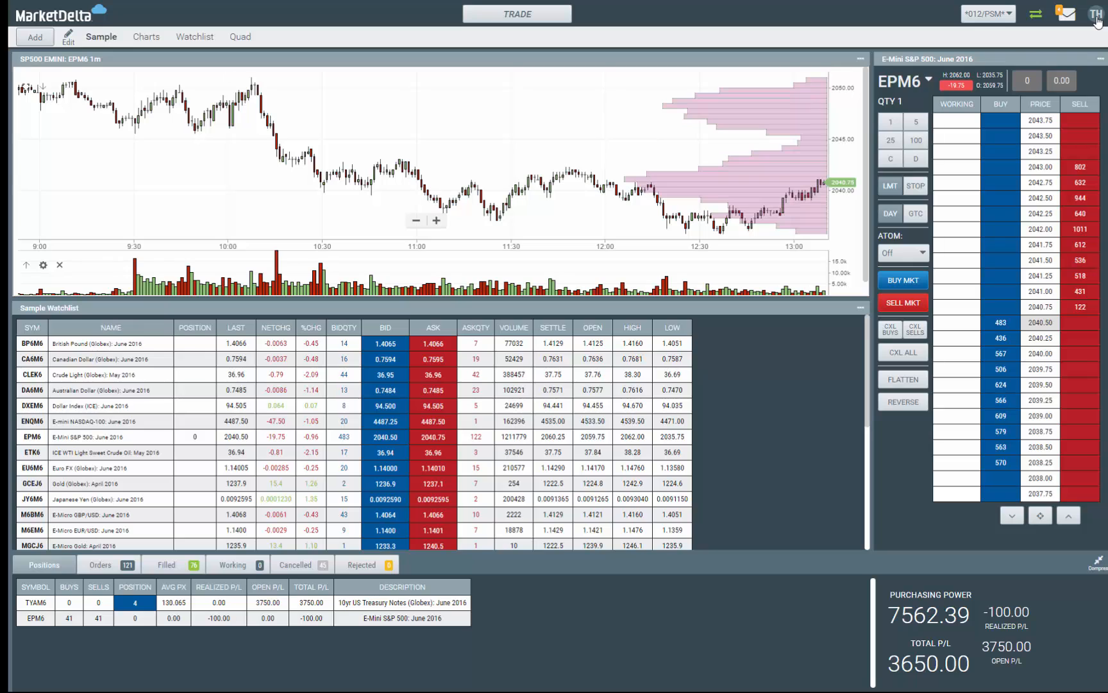
click(1097, 16)
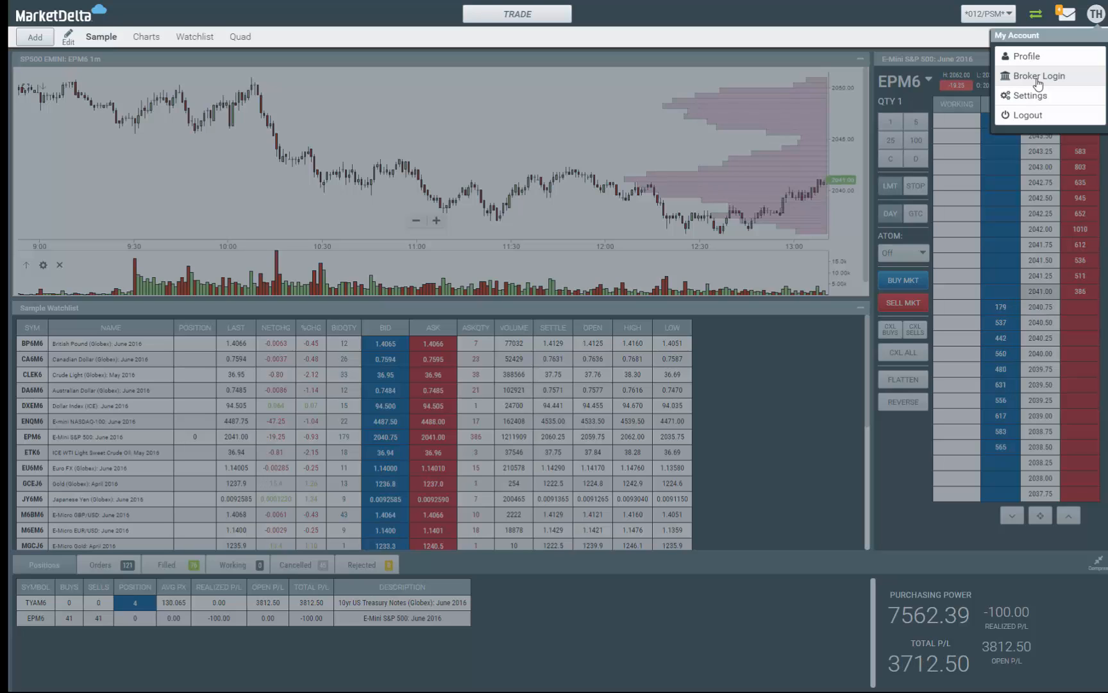
click(1039, 76)
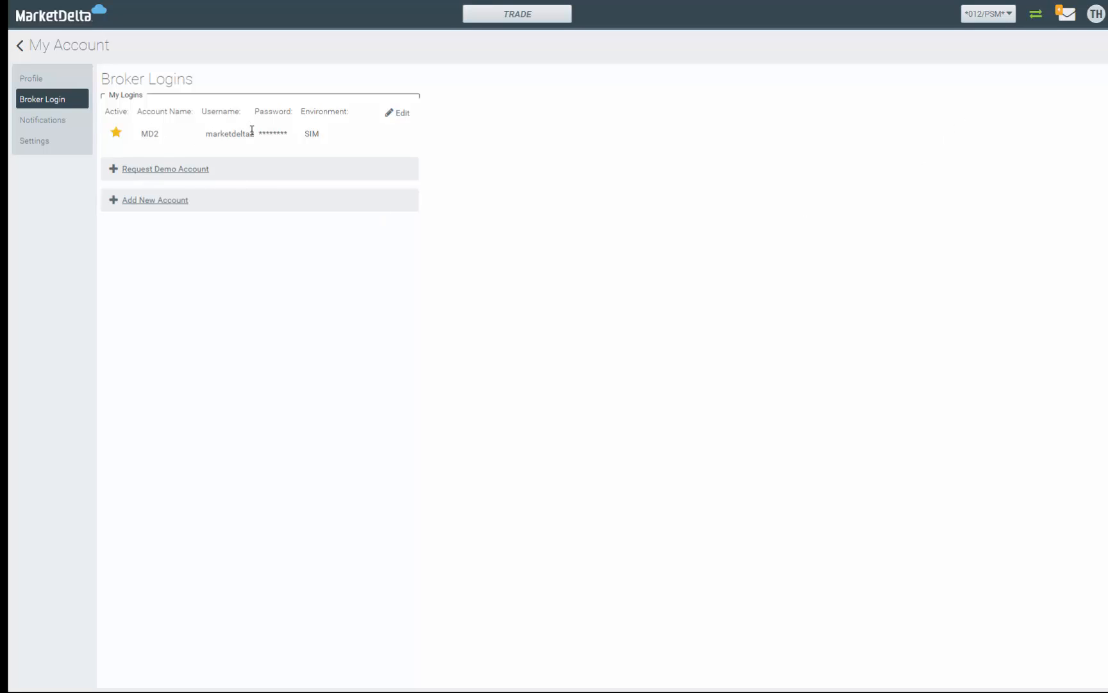
- Start adding a new broker account and cancel it, keeping the existing simulated login
click(154, 205)
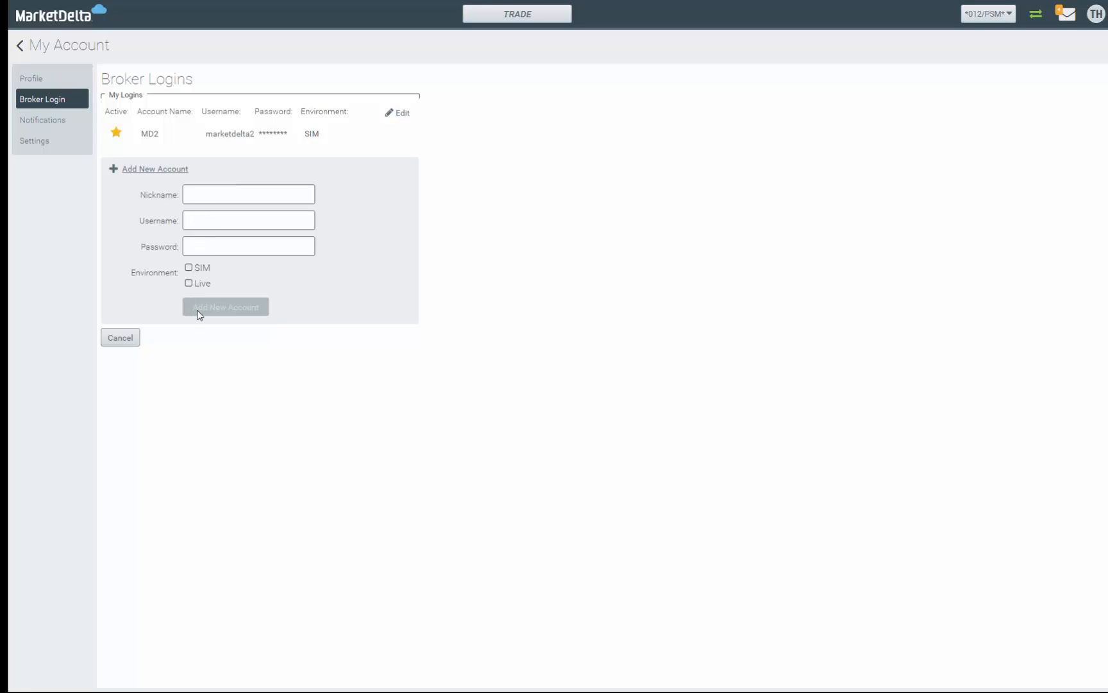
click(121, 337)
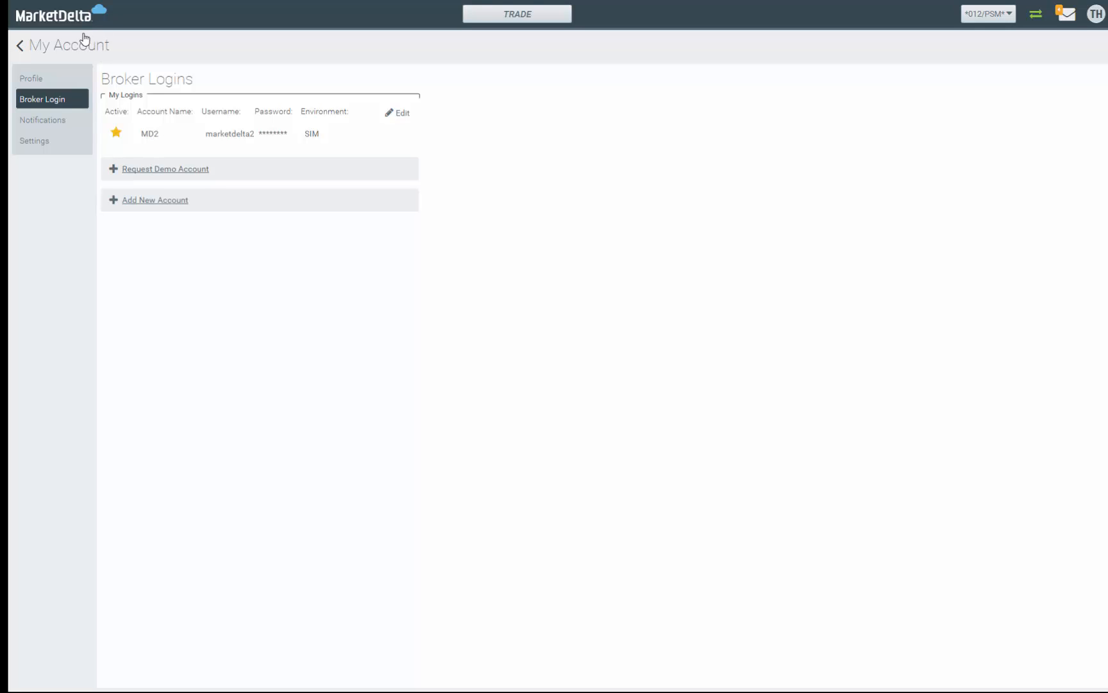
- Return to the workspace and begin a new tradespace with the single full-pane layout
click(45, 49)
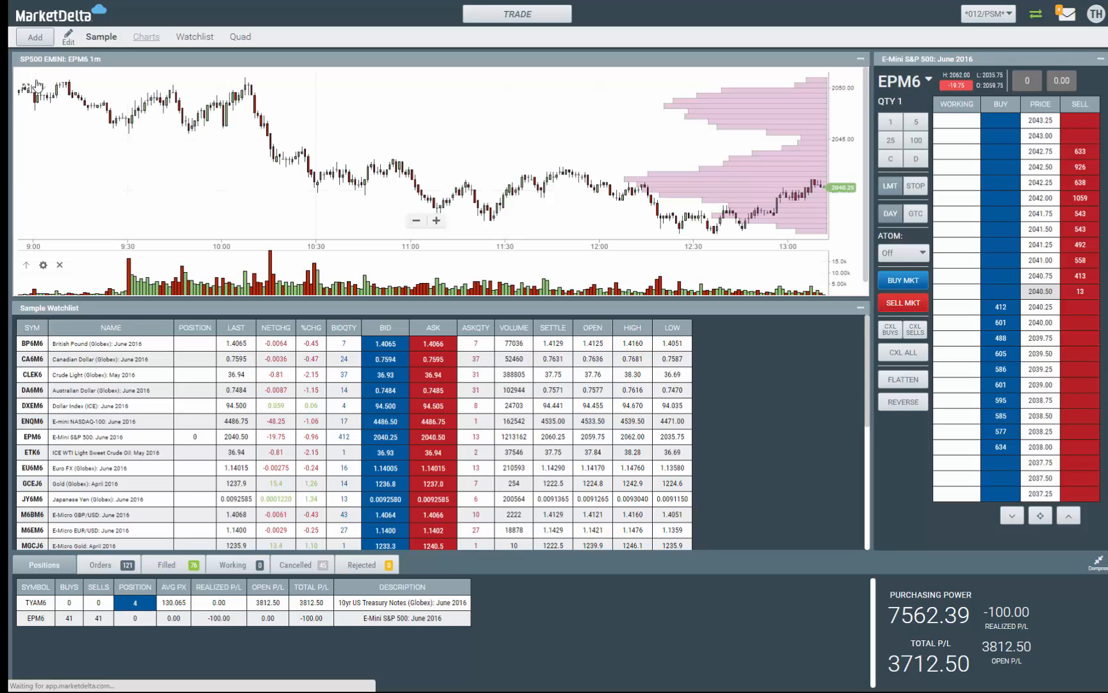
click(35, 38)
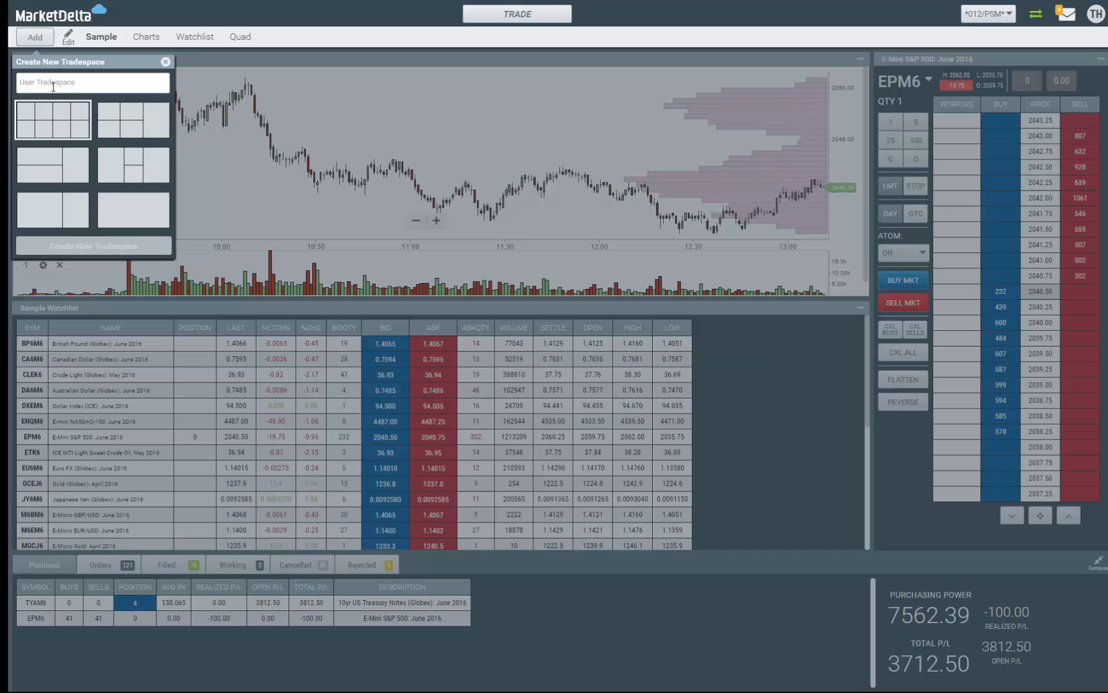
key(Escape)
click(118, 214)
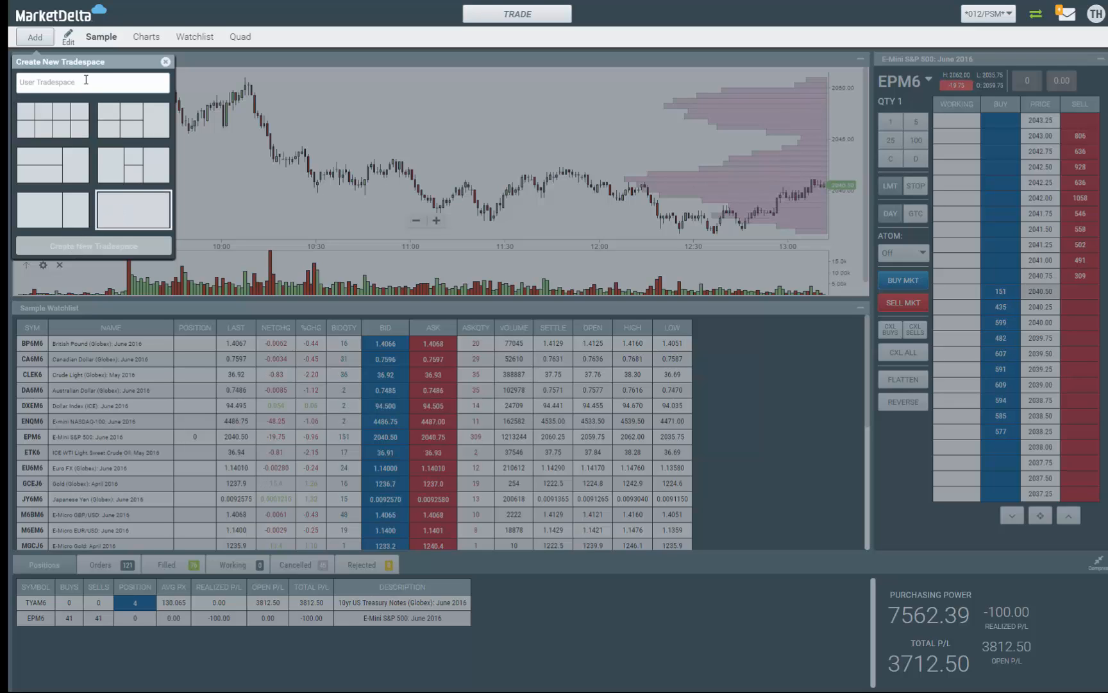
text(dep)
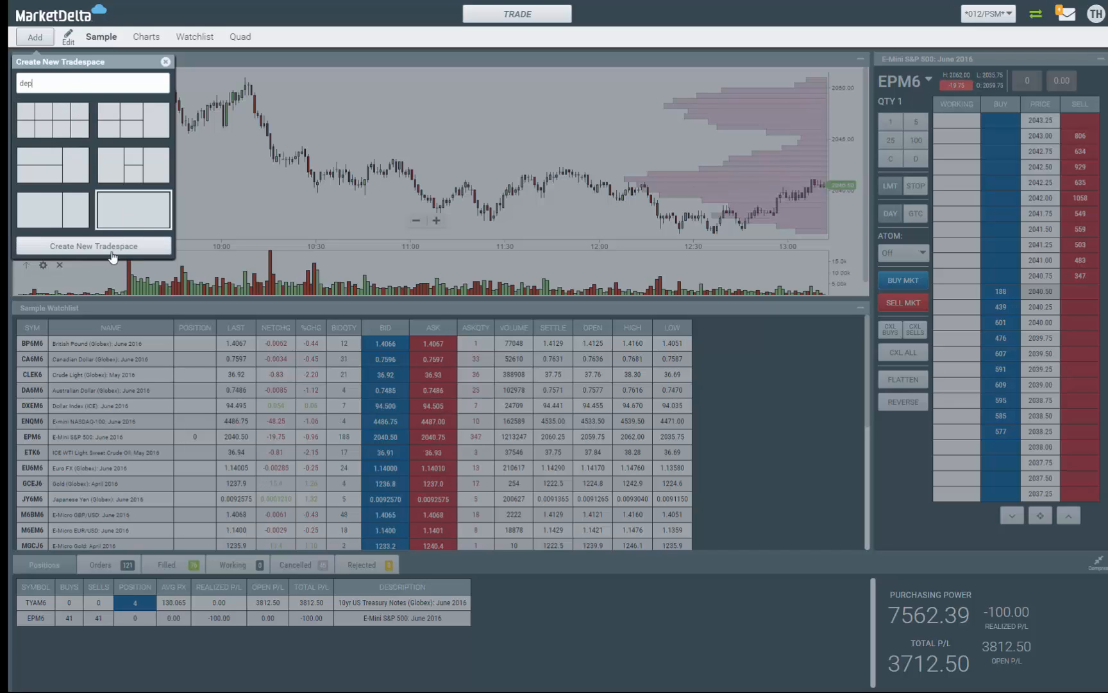
- Create the dep tradespace and set its single pane to the Chart type
click(94, 245)
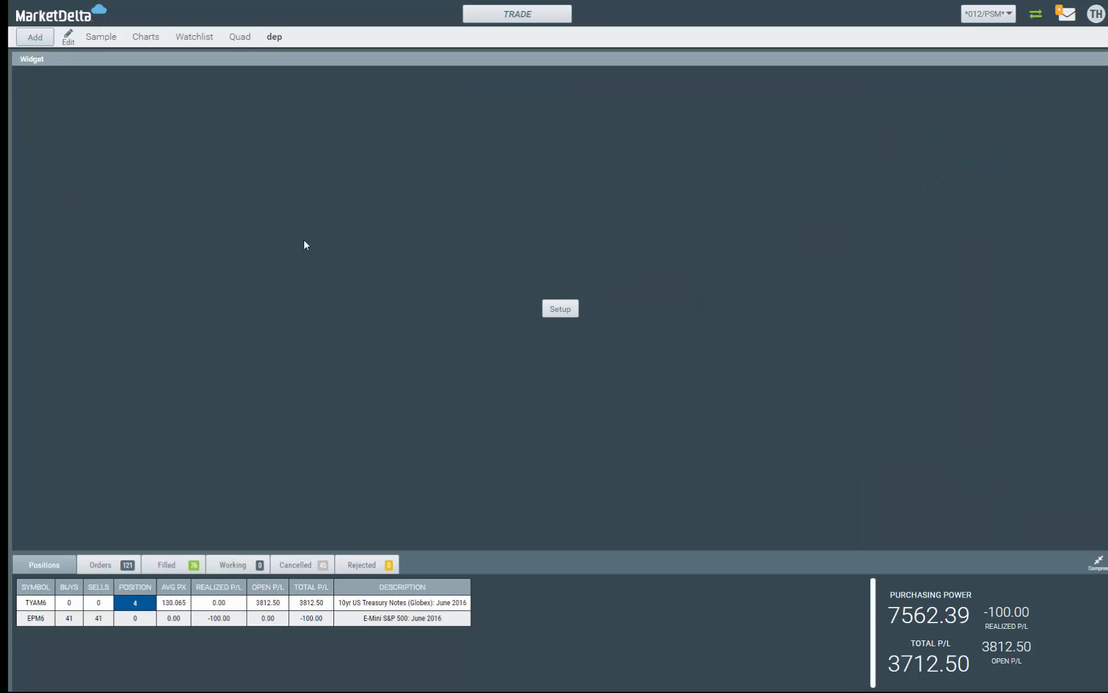
click(555, 309)
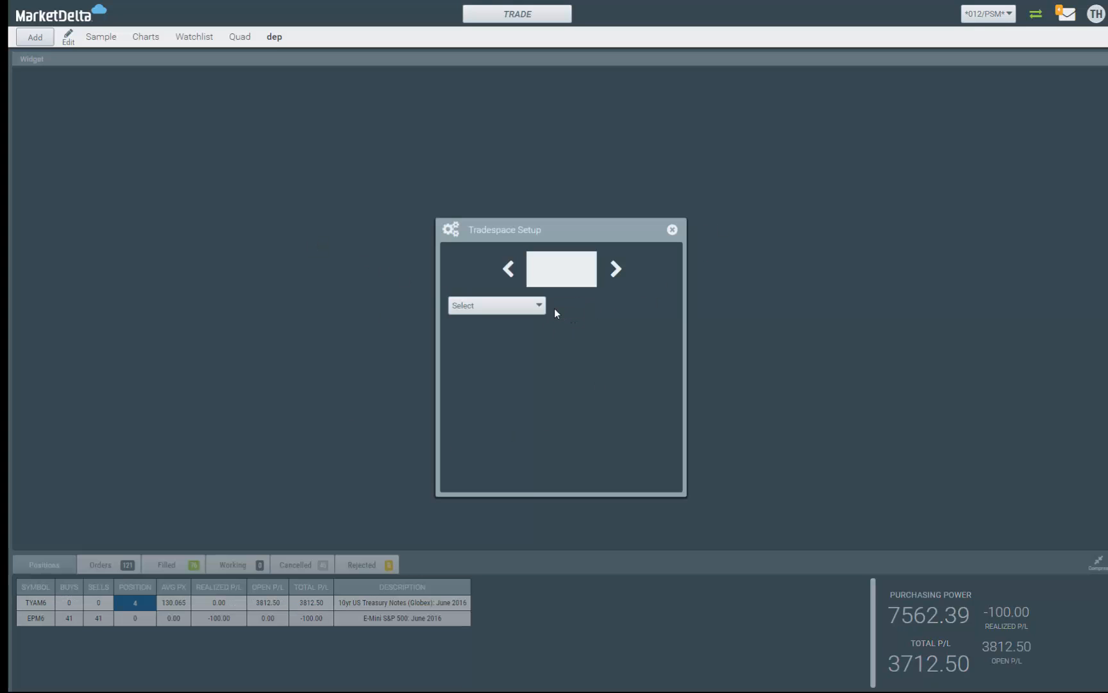
click(513, 308)
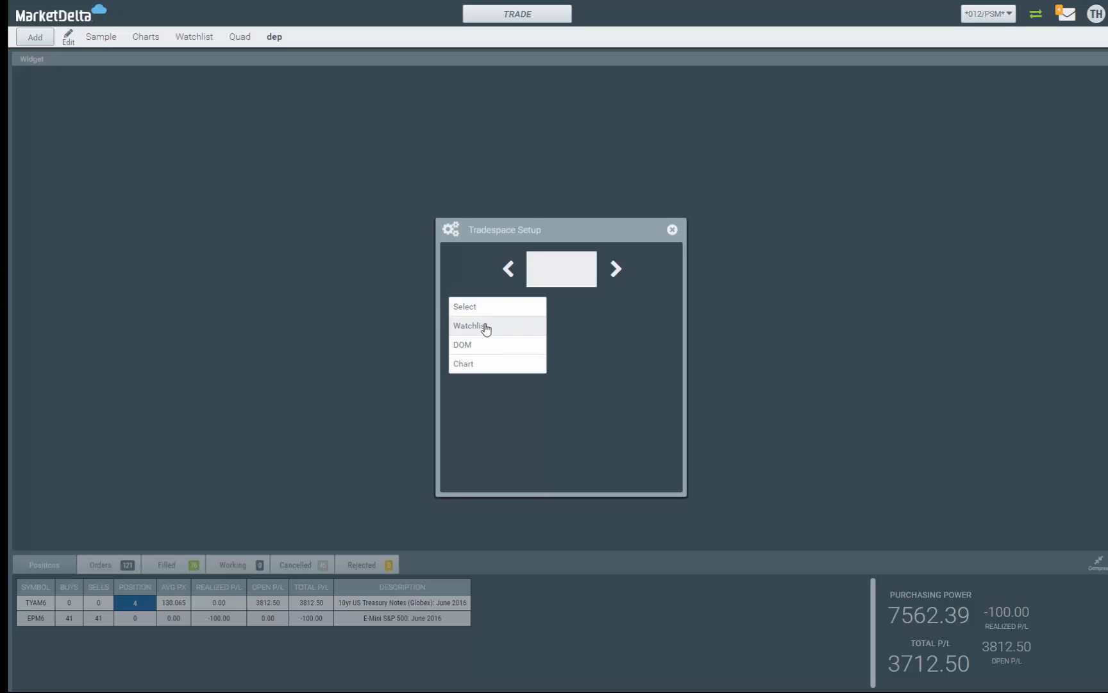
click(470, 365)
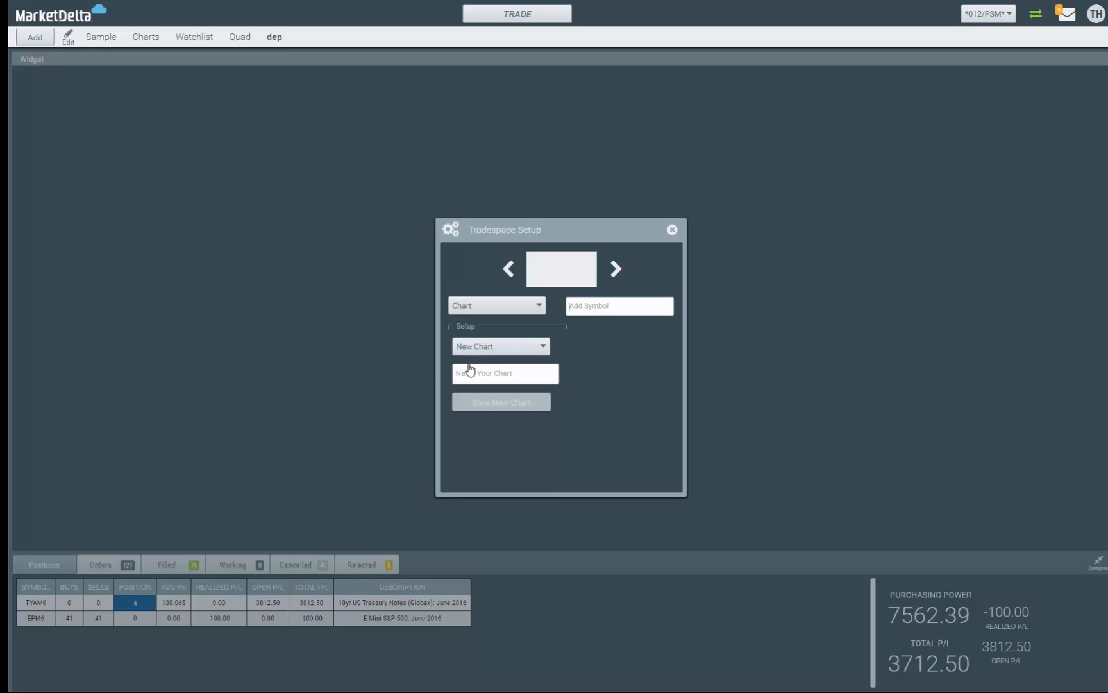
- Save a new chart setup named Demo plotting EPM6 and close the tradespace setup
click(501, 347)
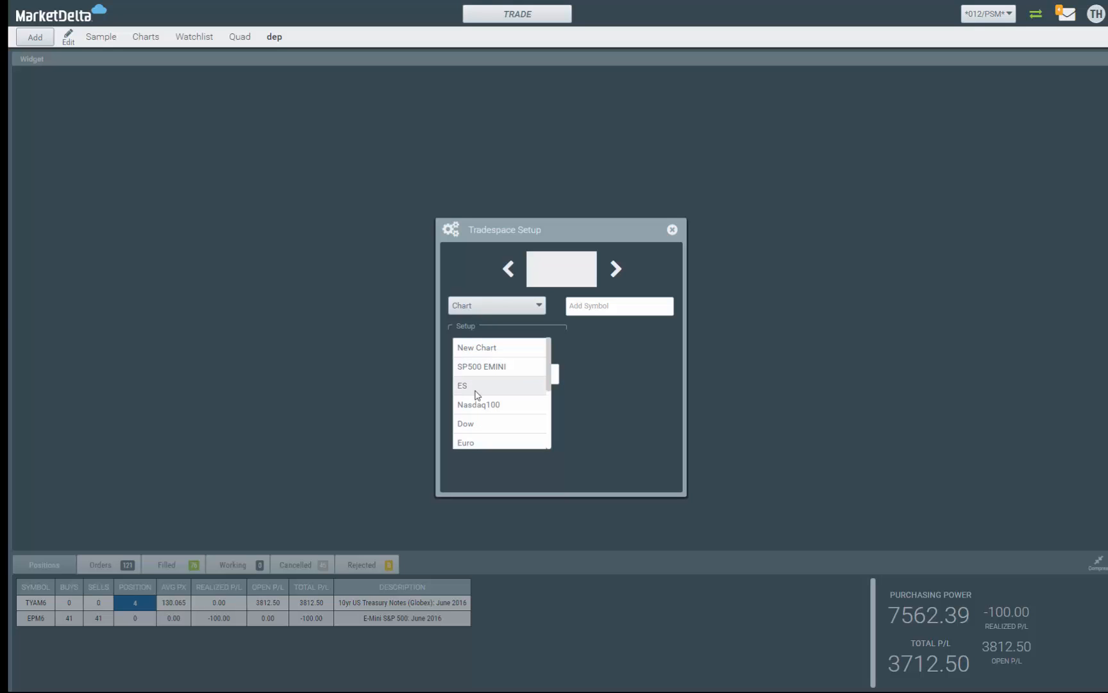
click(484, 349)
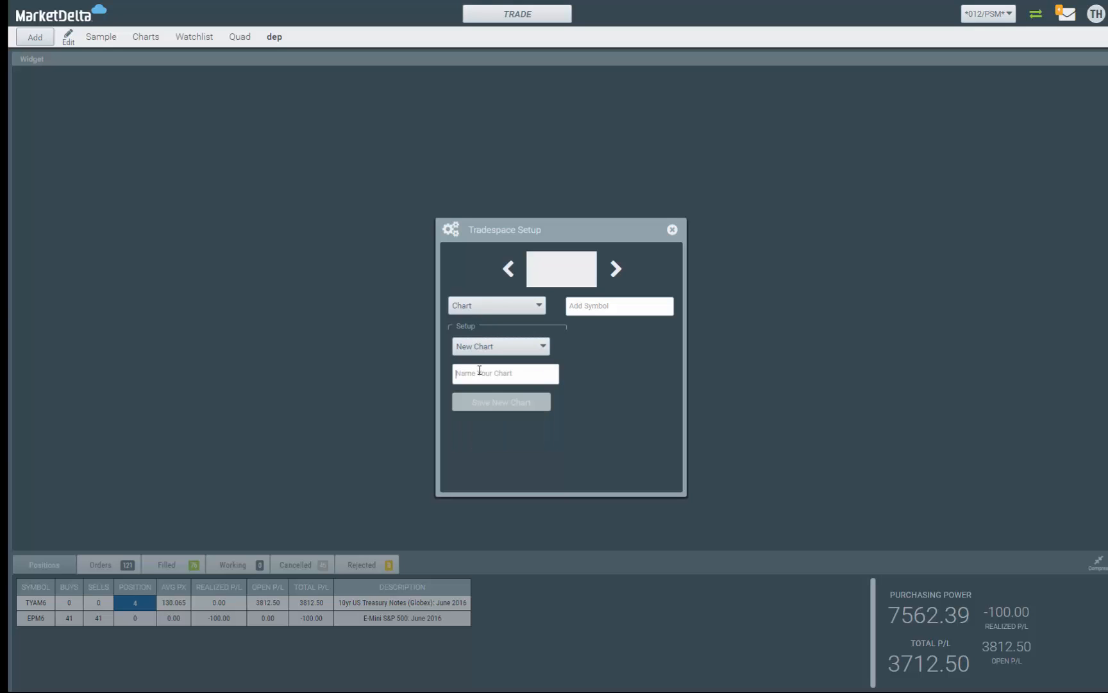
click(478, 371)
text(D)
text(ep)
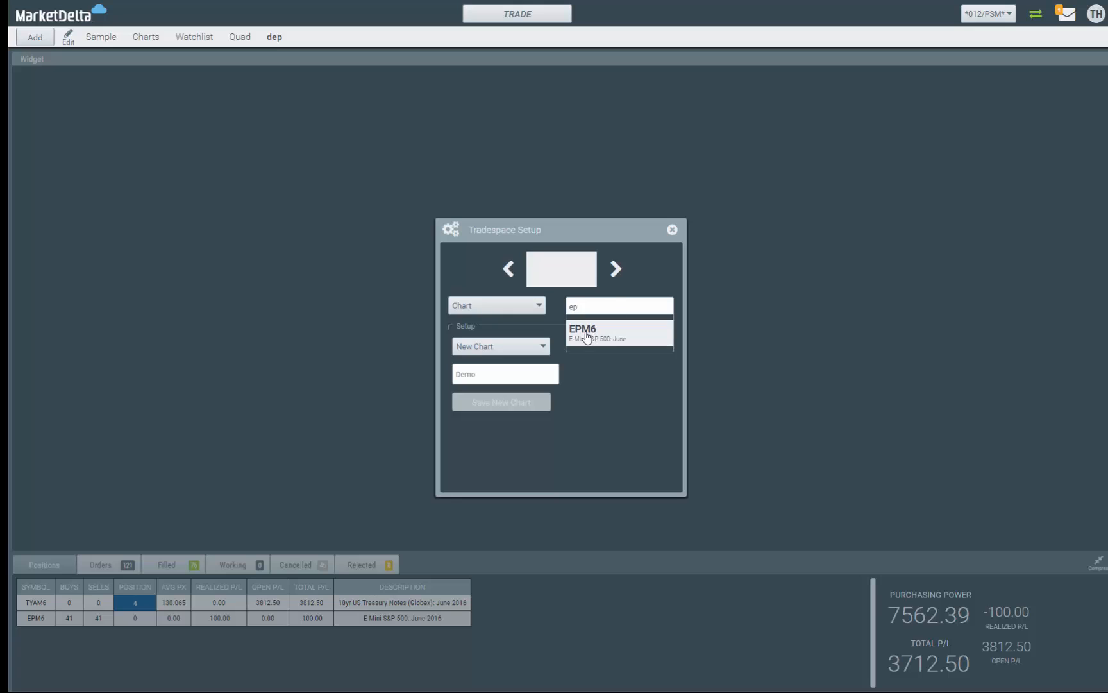
click(587, 336)
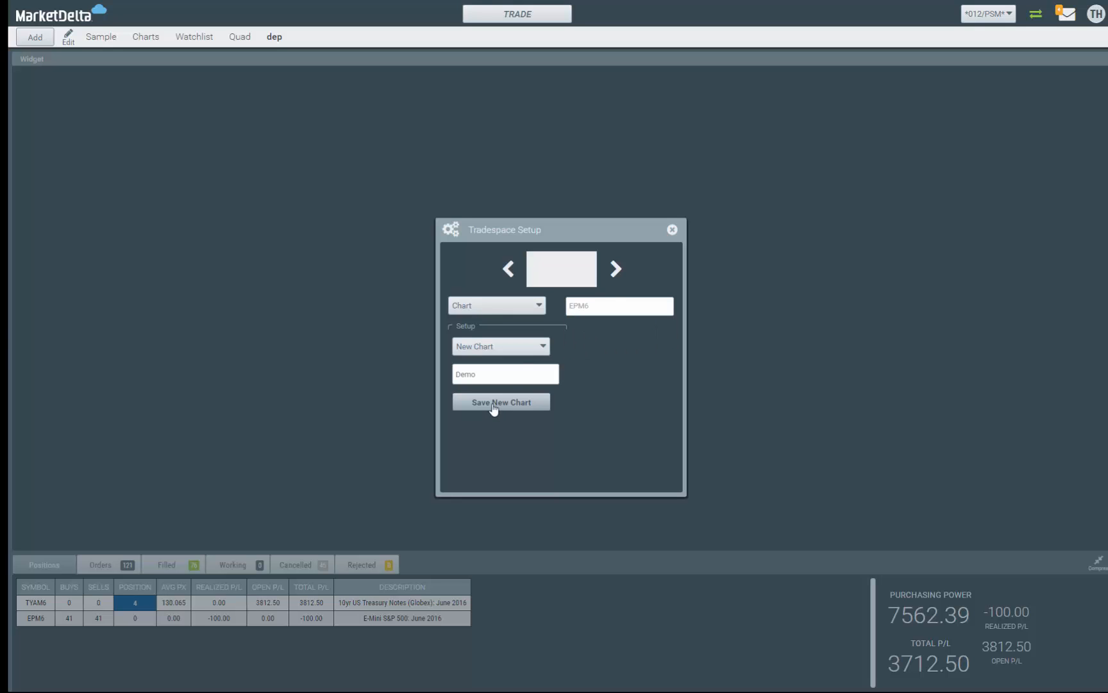
click(493, 404)
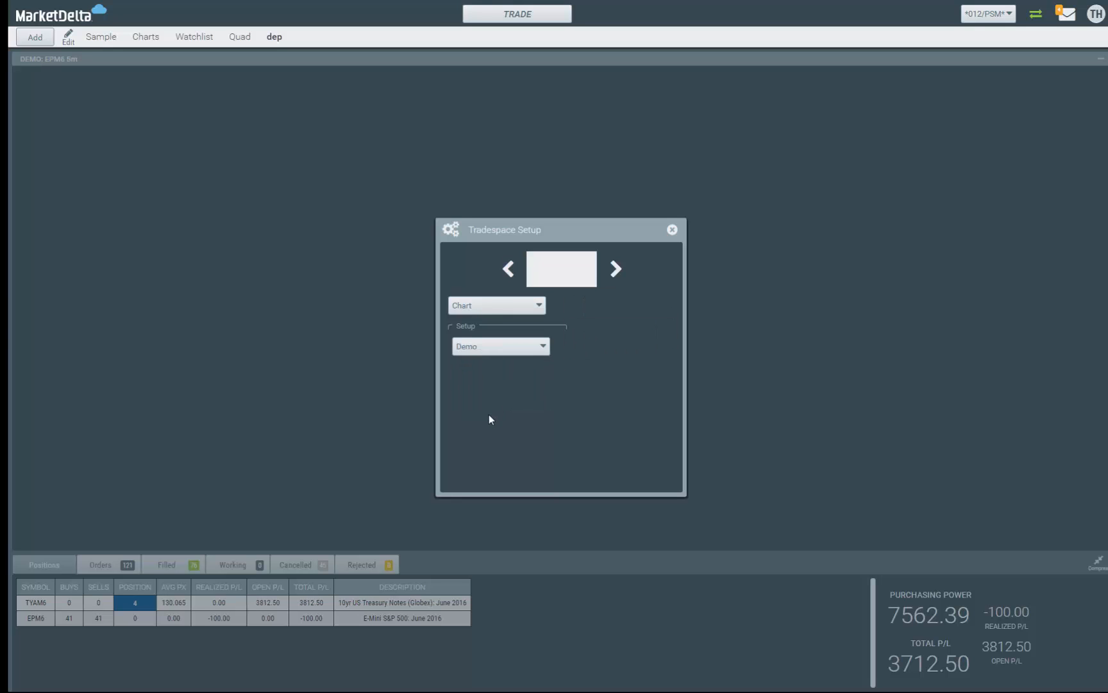
click(672, 230)
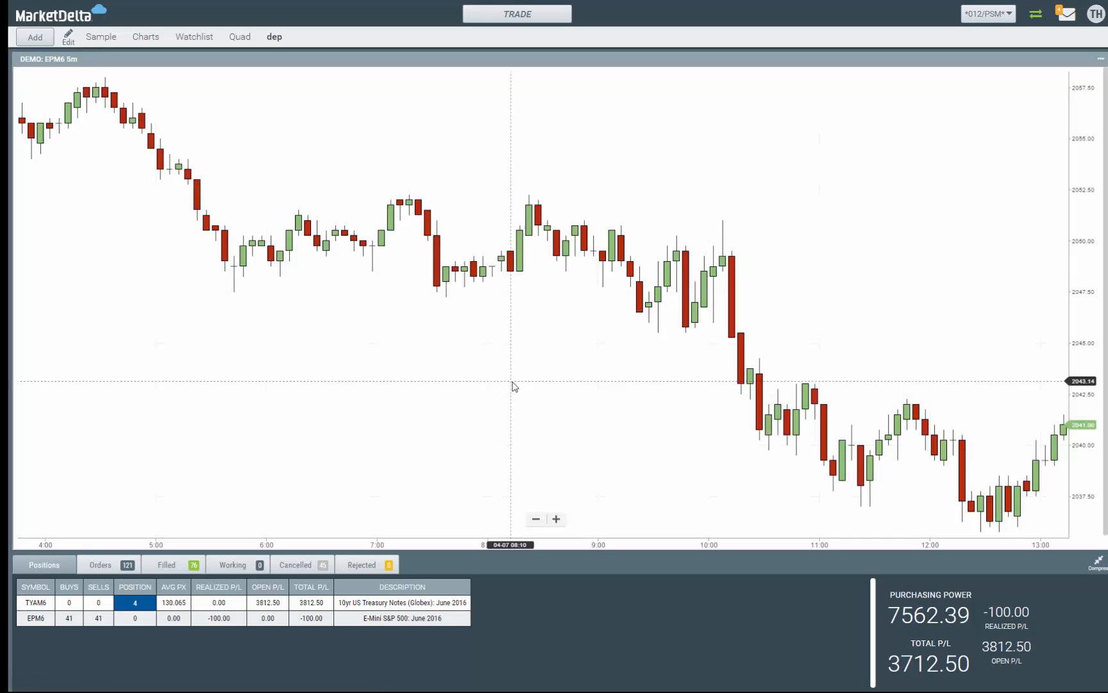
- Back in the Sample tradespace, show the chart toolbar and keep the 1-minute timeframe
click(101, 39)
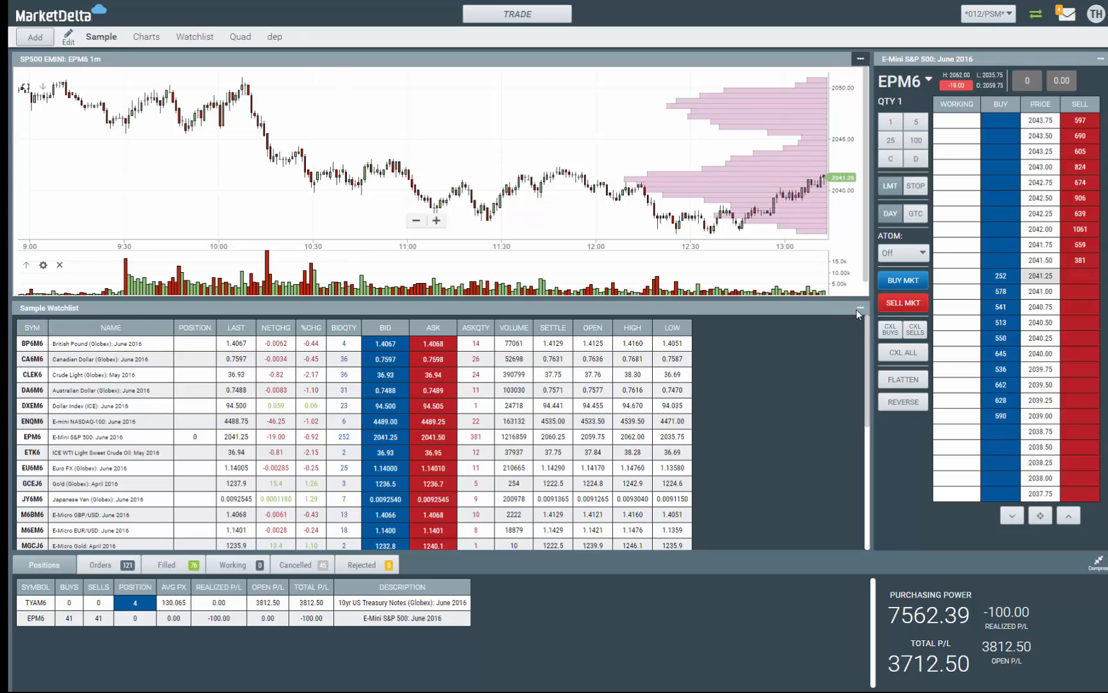
click(861, 63)
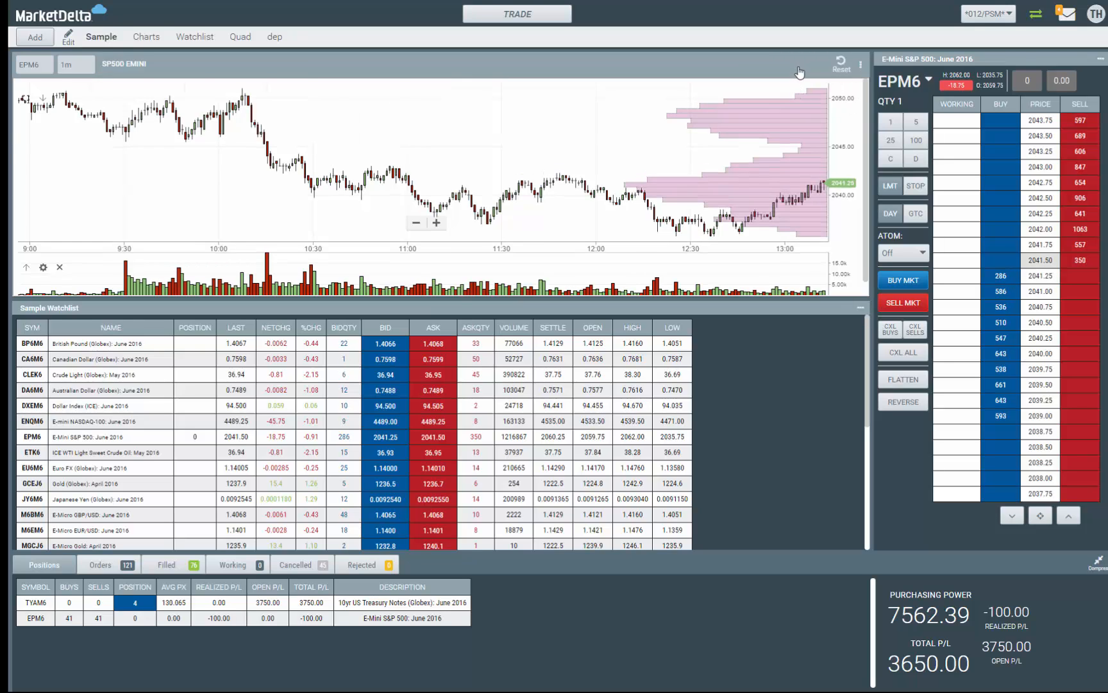
click(37, 68)
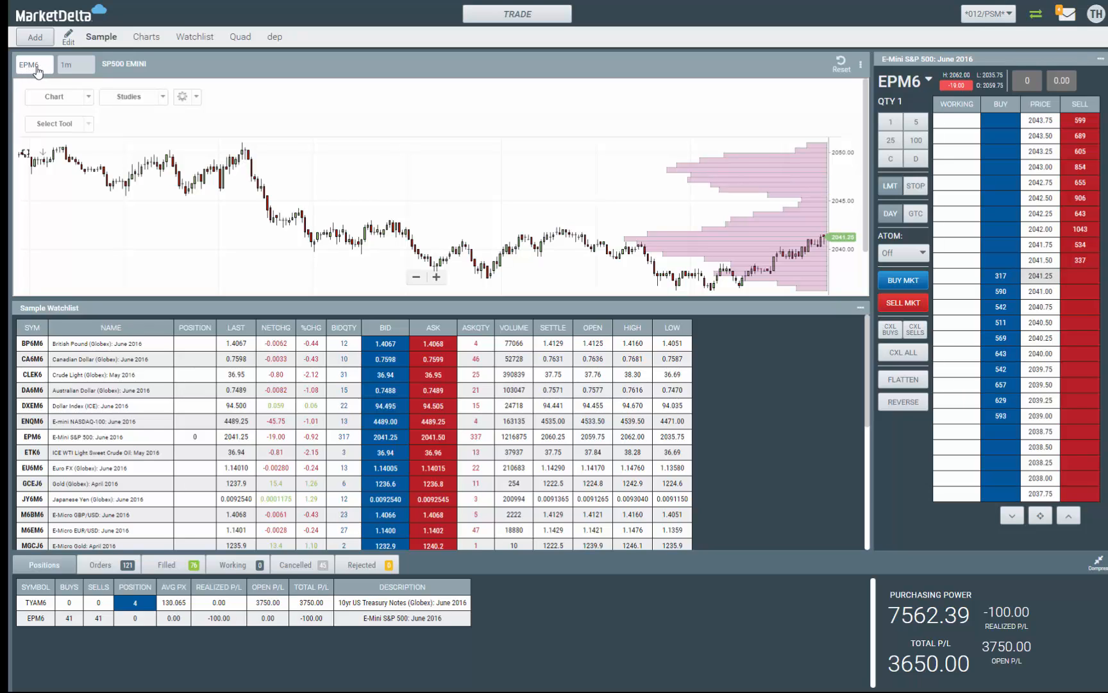
click(73, 67)
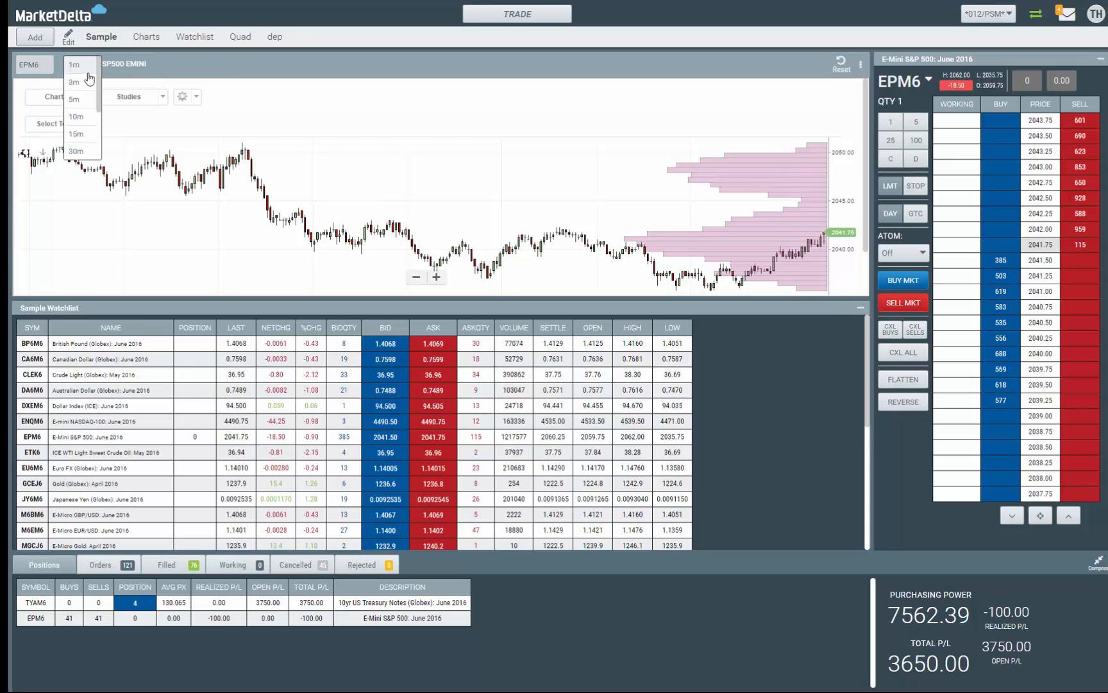
click(170, 59)
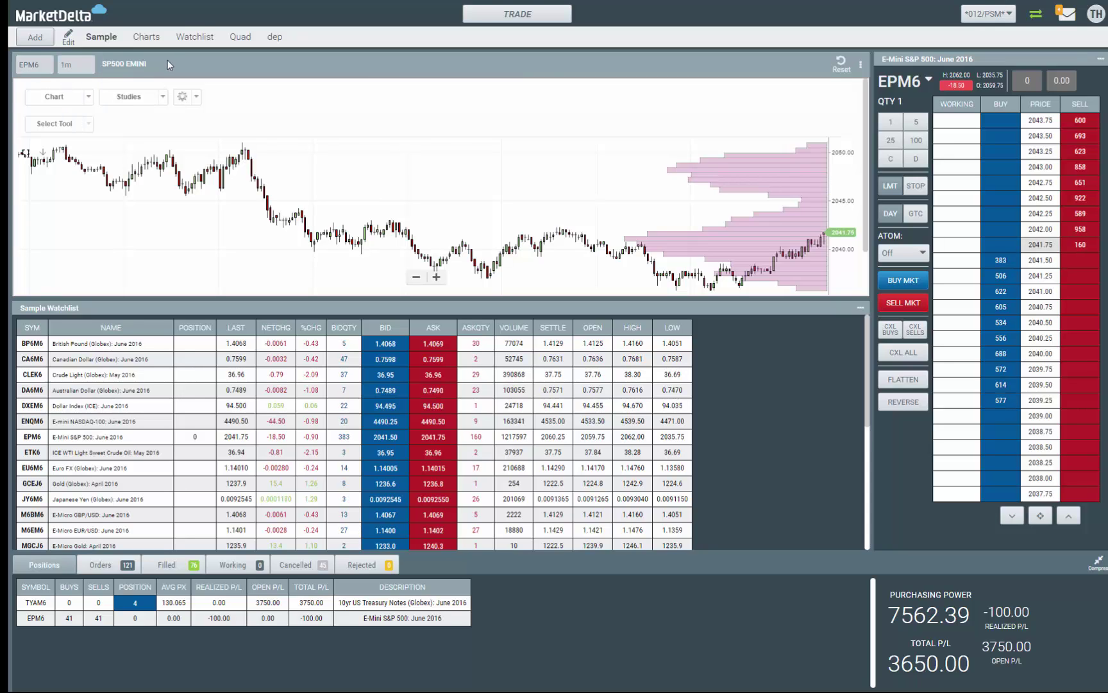
- Browse the chart style and studies lists without changes, reset the chart and expand it with volume
click(89, 97)
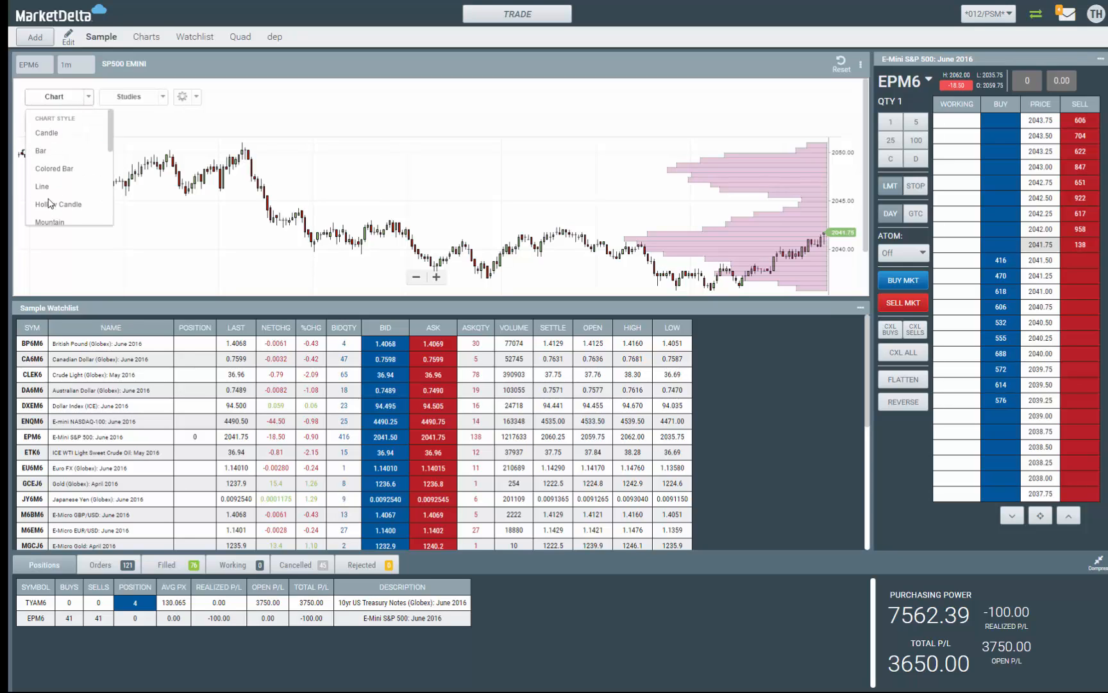
scroll(49, 198, down, 3)
scroll(49, 197, up, 3)
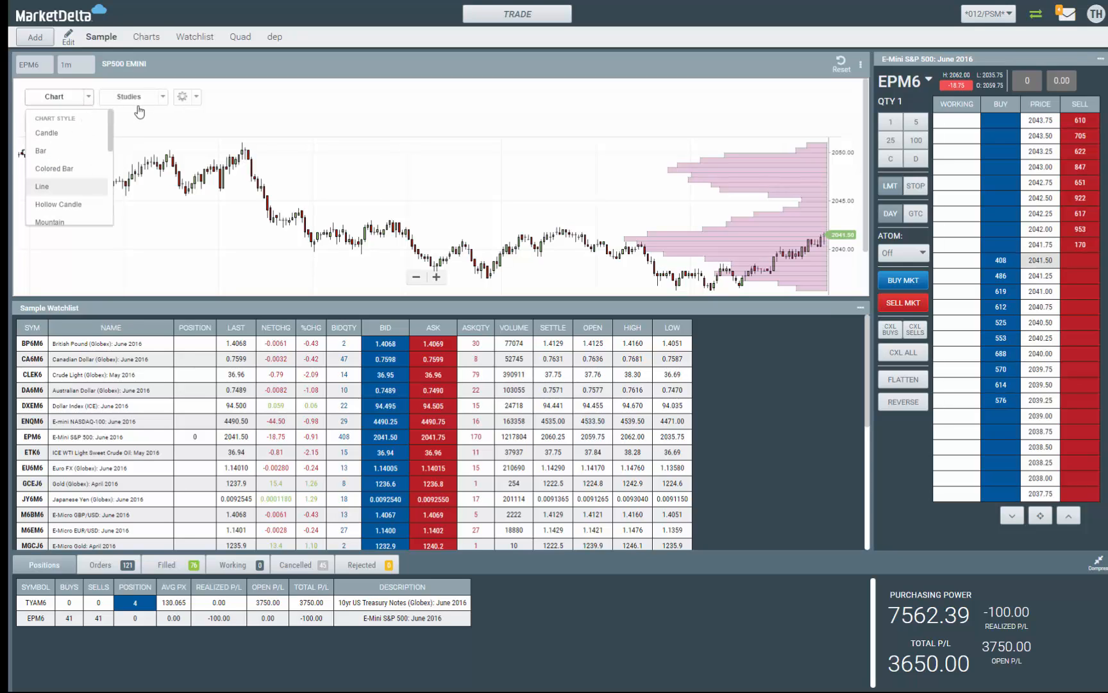
click(162, 96)
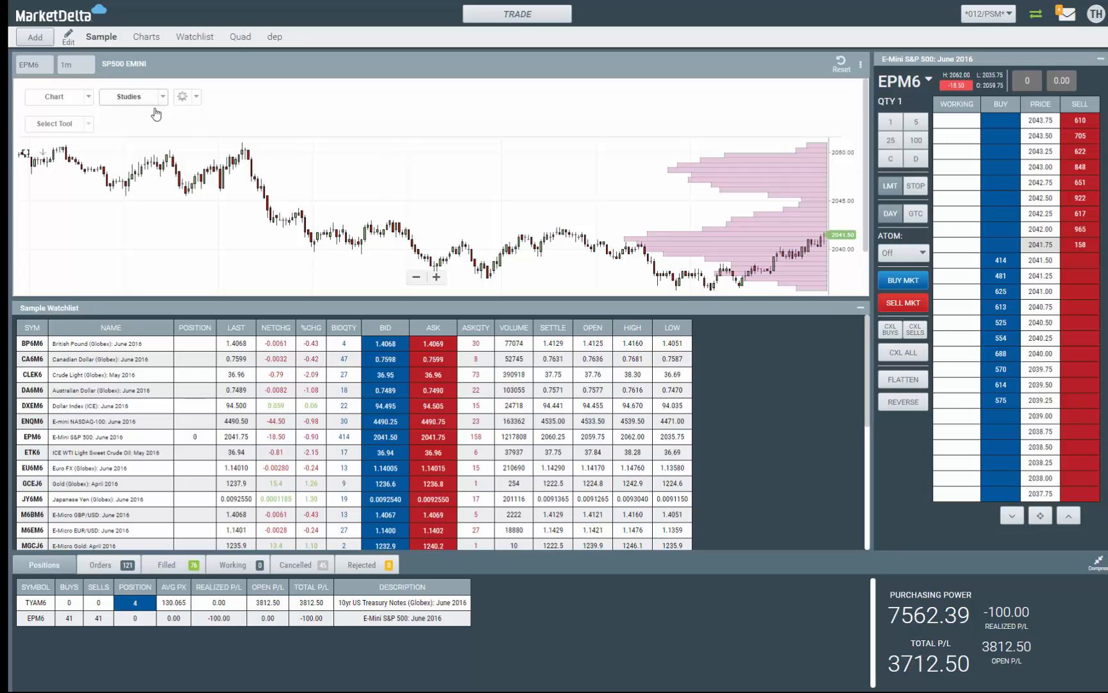
click(161, 108)
scroll(121, 200, down, 2)
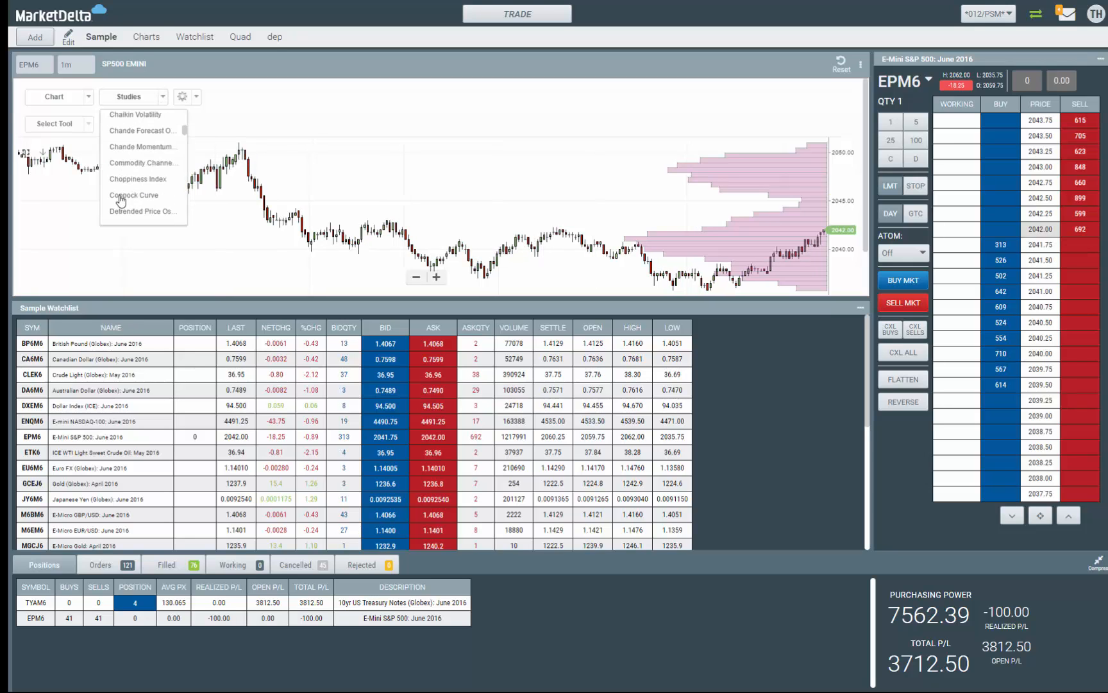
scroll(121, 199, down, 2)
scroll(121, 200, down, 3)
scroll(122, 200, down, 3)
scroll(122, 198, down, 3)
scroll(126, 196, down, 3)
scroll(125, 196, down, 3)
scroll(126, 198, down, 3)
scroll(126, 197, down, 3)
scroll(141, 135, down, 3)
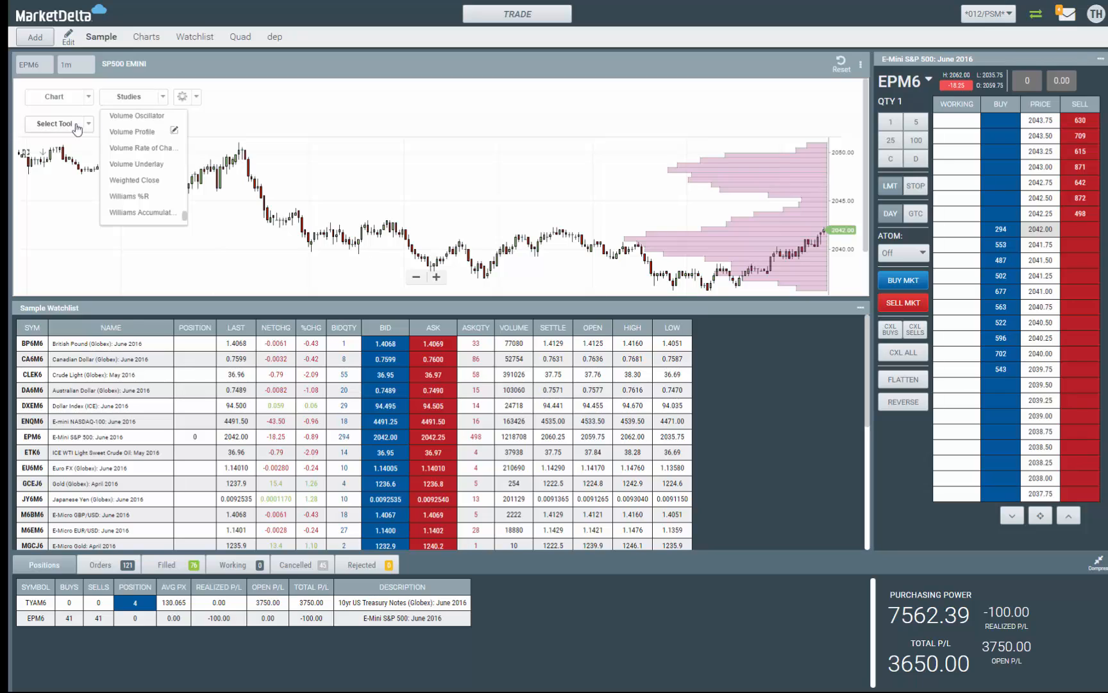
click(864, 75)
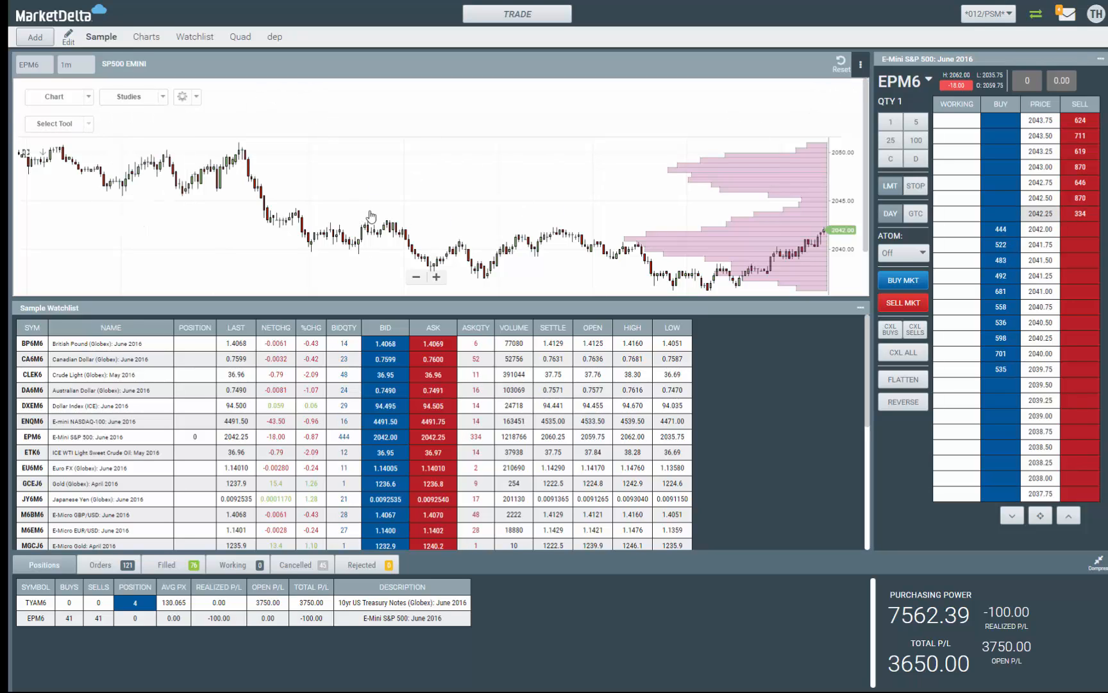
click(841, 66)
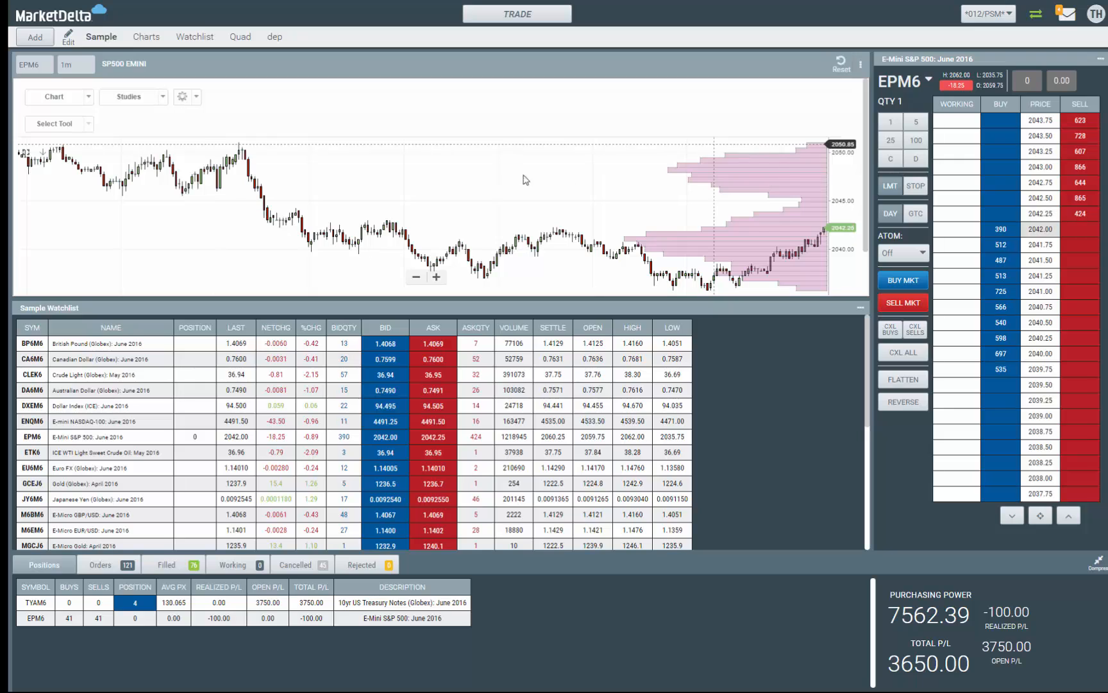
click(860, 69)
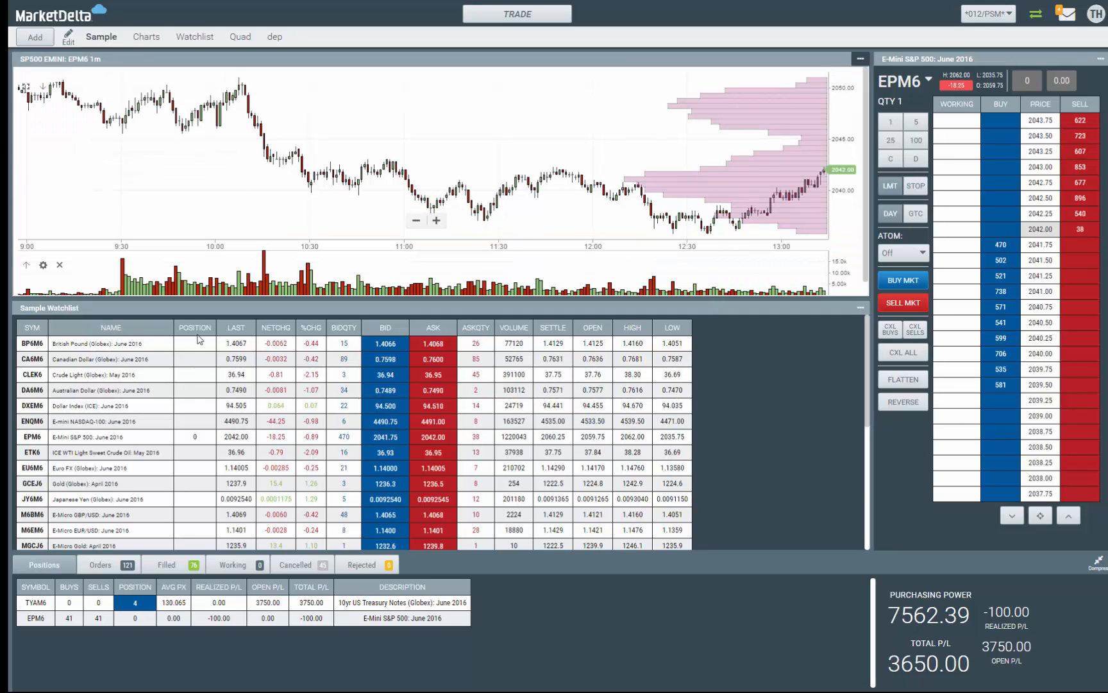
- Restore the chart toolbar, browse the watchlist editor unchanged, then start changing the order panel's symbol
click(861, 309)
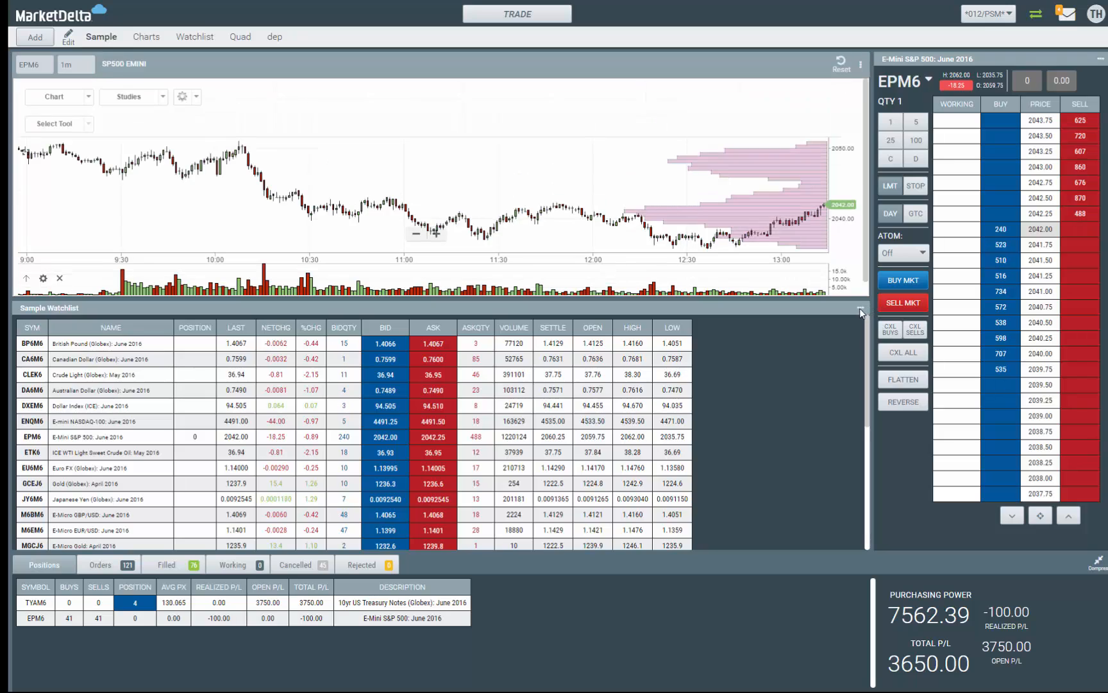
click(860, 309)
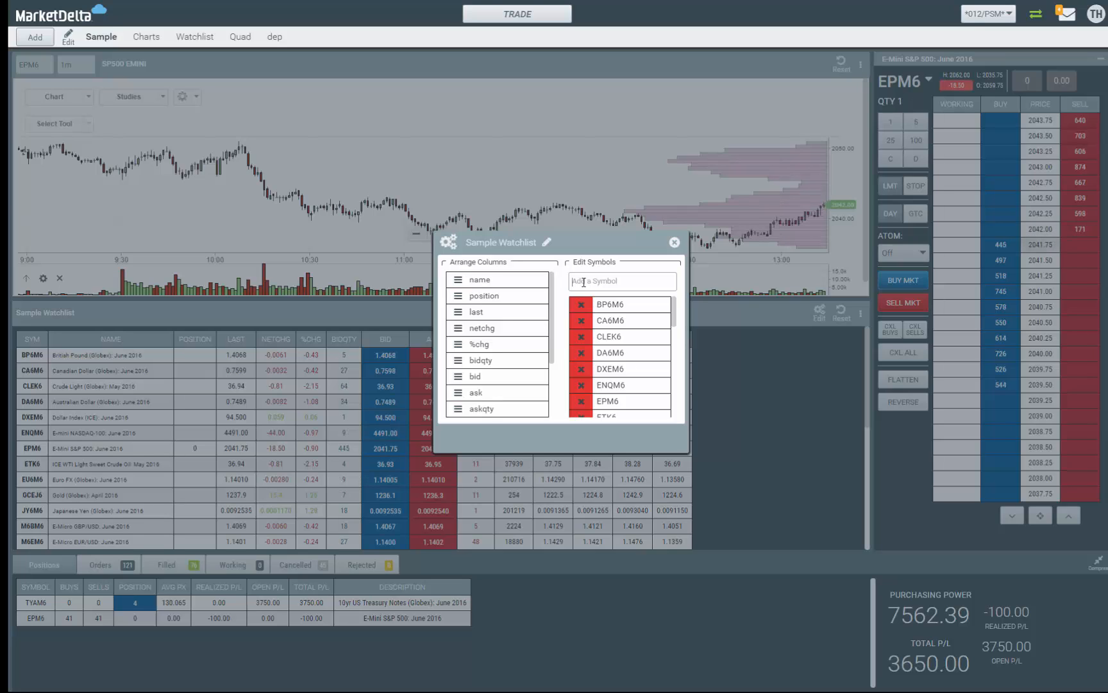
text(z)
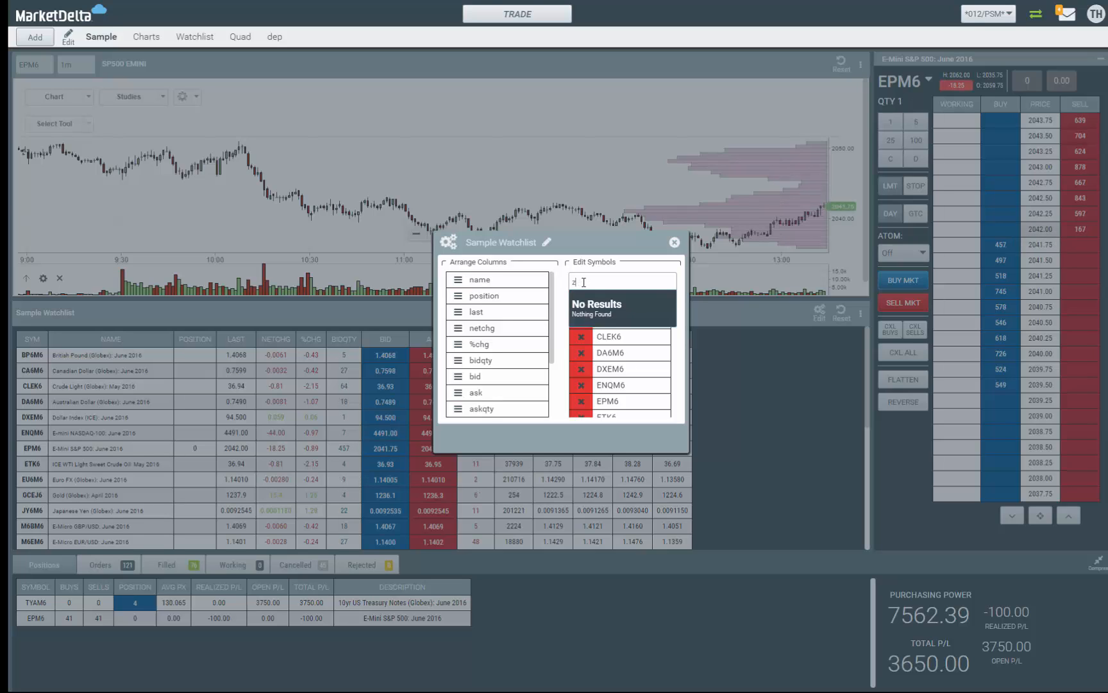
text(se)
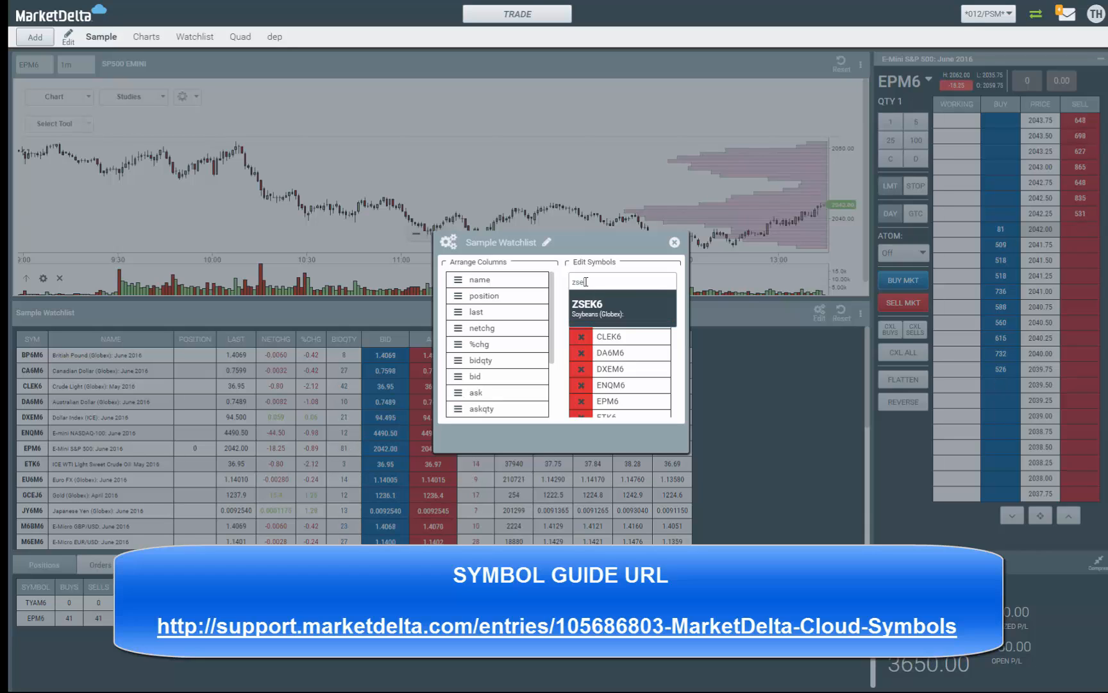
double_click(572, 283)
click(675, 247)
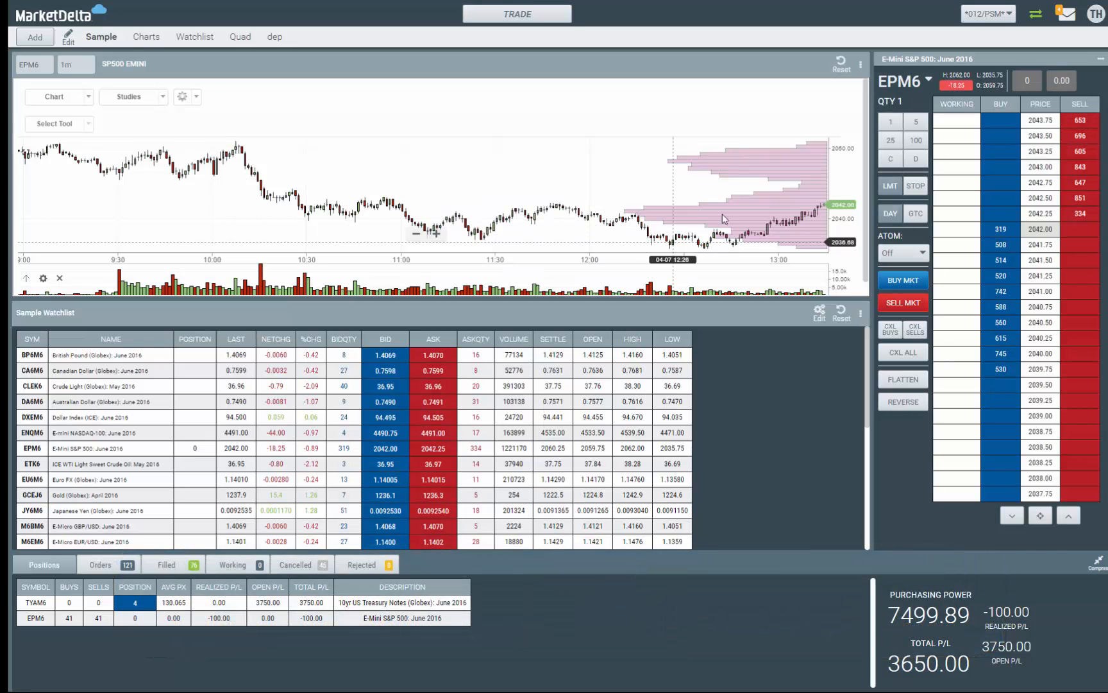
click(903, 83)
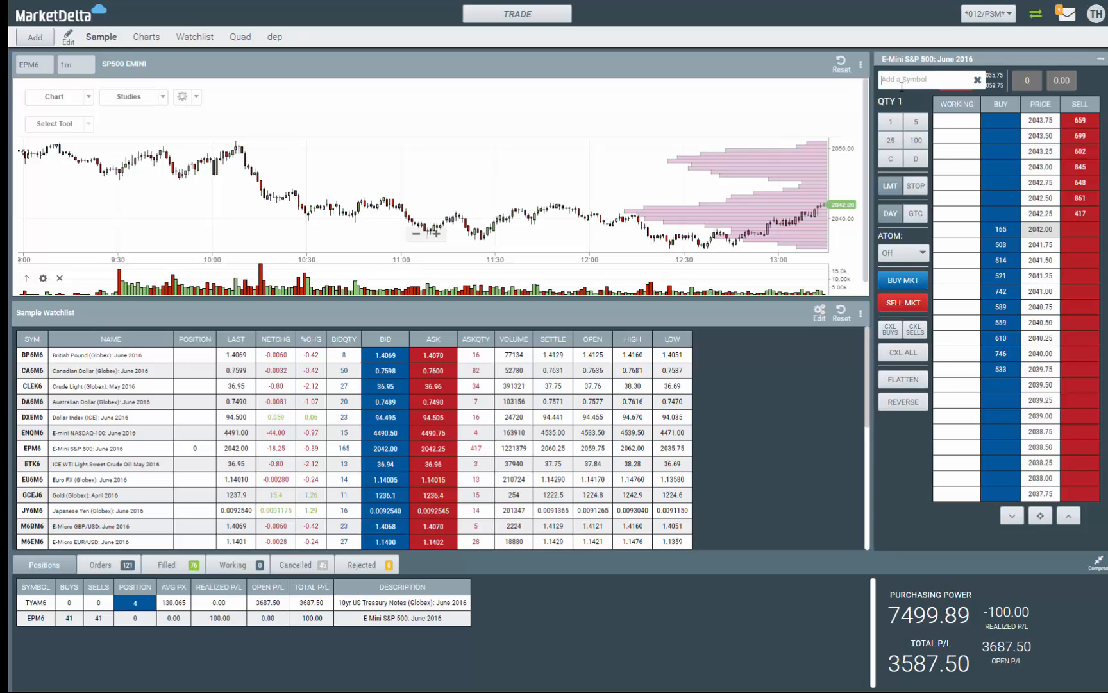
text(enq)
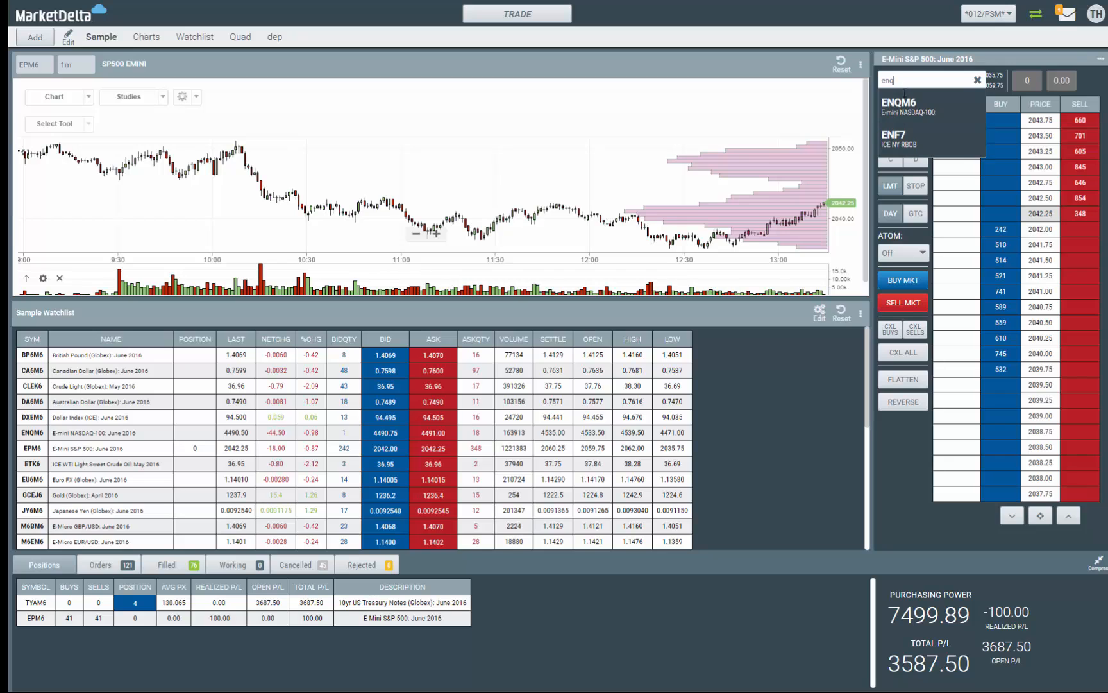
- Switch the order ladder to ENQM6, the E-mini NASDAQ-100 June 2016 contract
click(899, 102)
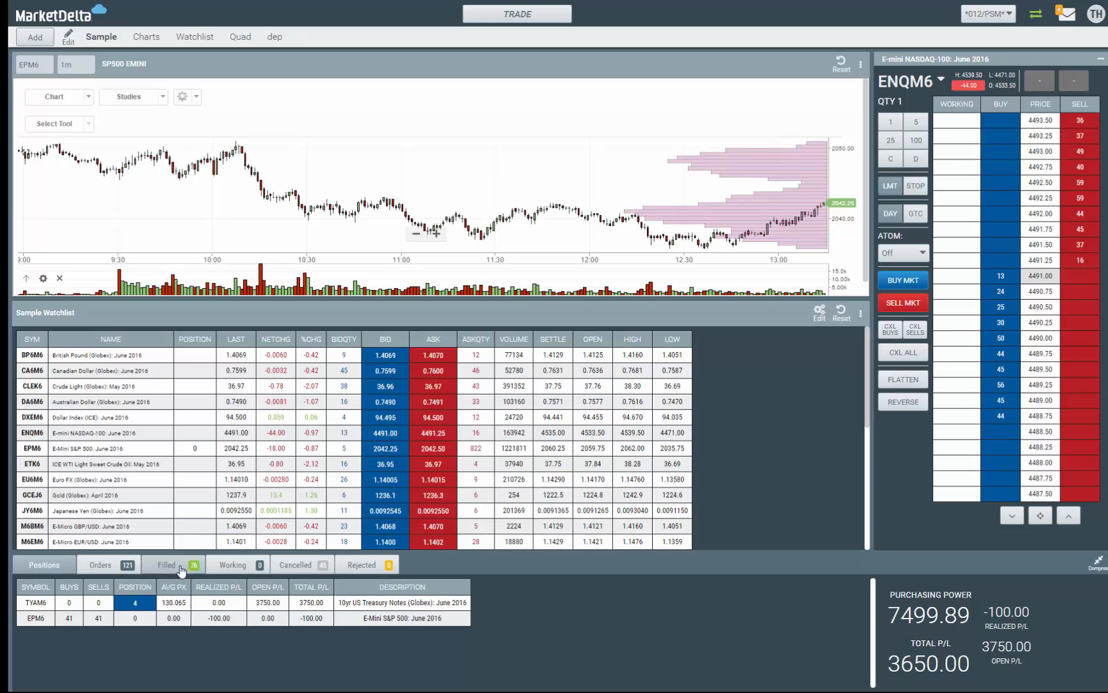
- Review the Orders, Filled and Positions tabs, then collapse the bottom panel
click(232, 564)
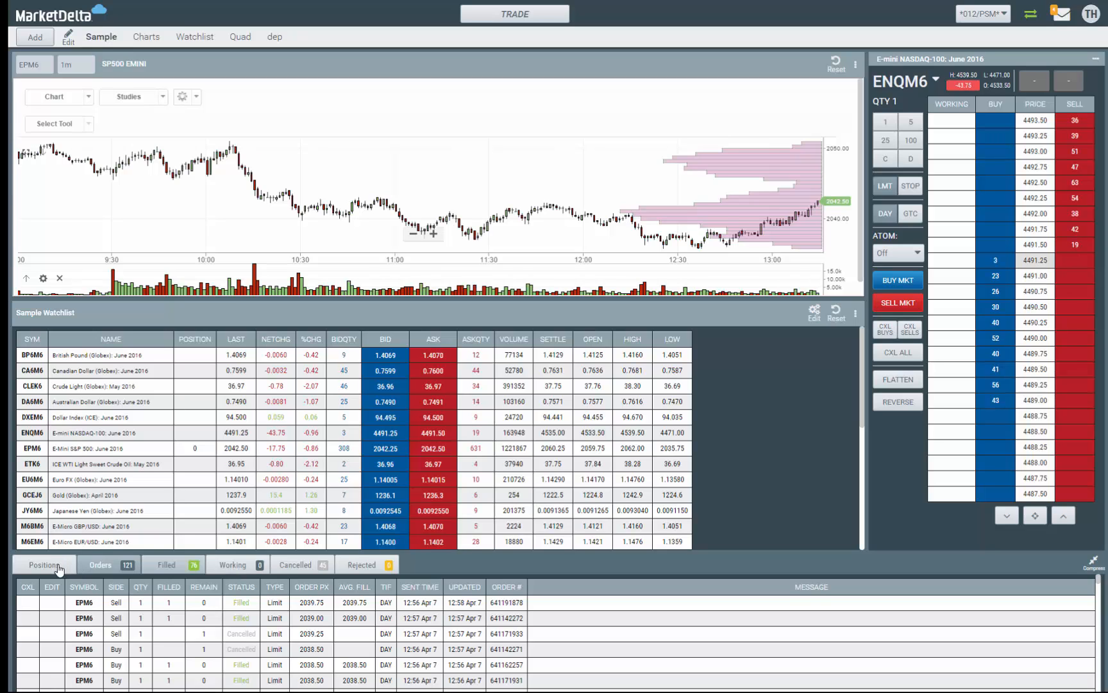
click(167, 565)
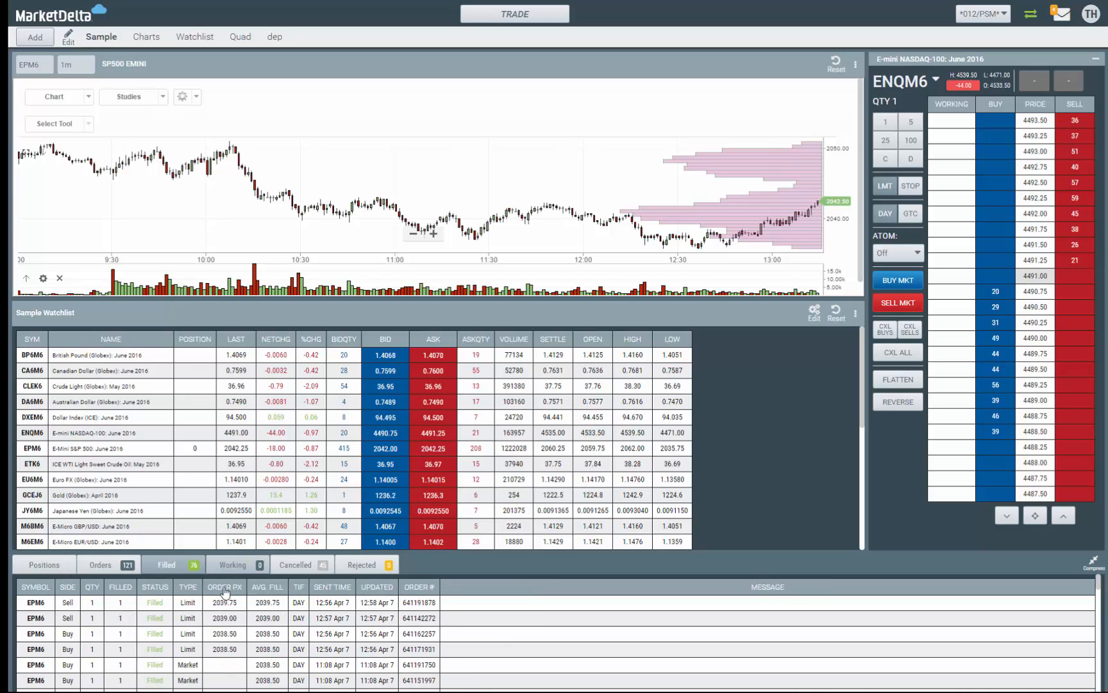
click(1093, 562)
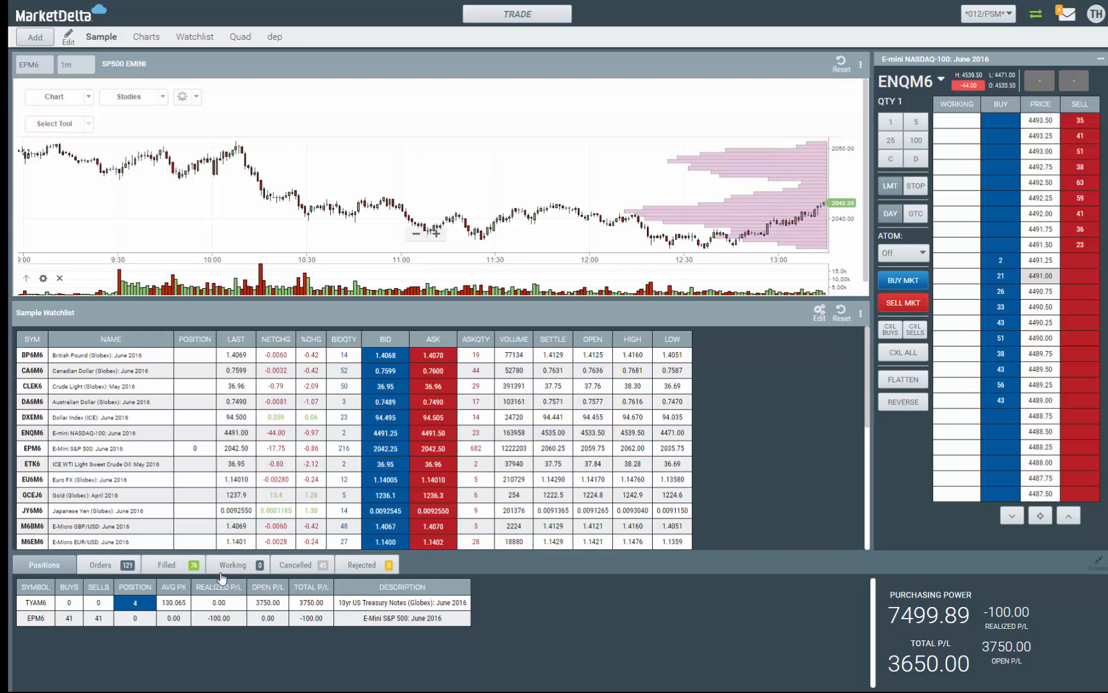
double_click(217, 617)
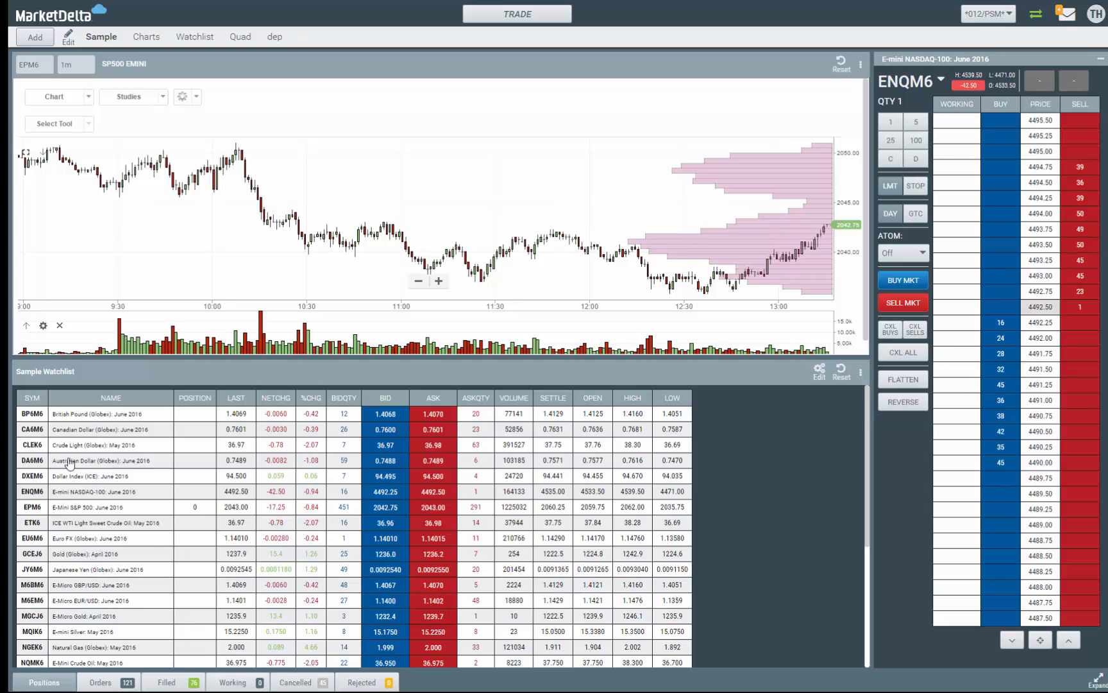
- Open a sell-1-at-market trade ticket for CLEK6 from its ASK cell, then close it
click(448, 446)
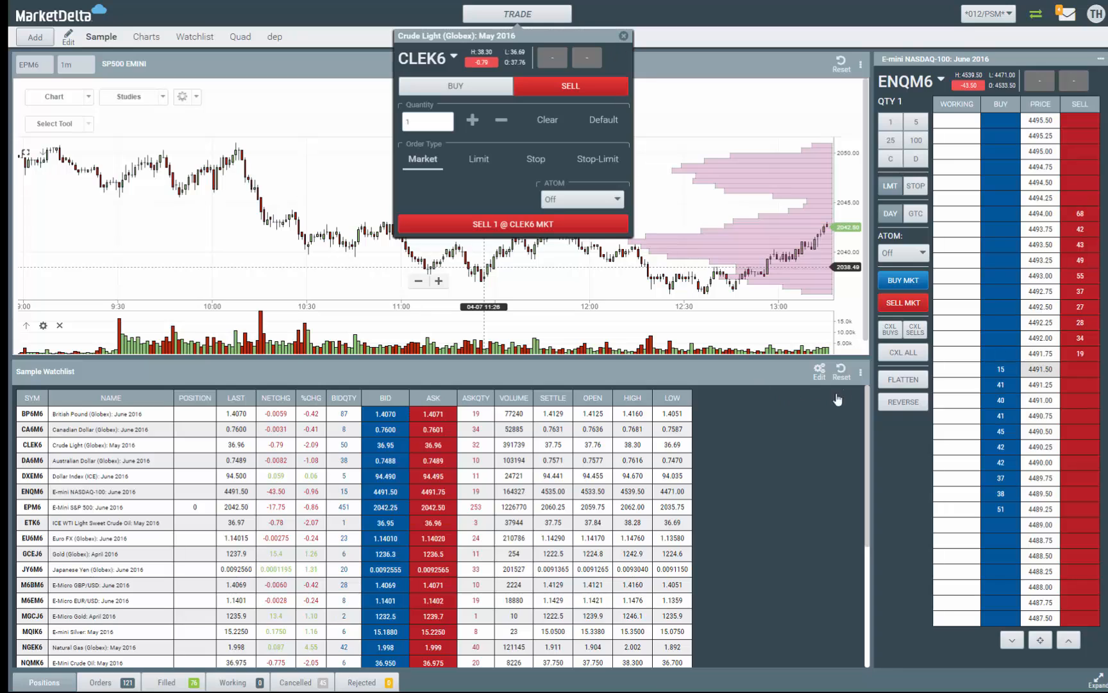
click(860, 374)
- Reopen the CLEK6 ticket, toggle buy/sell, set a sell stop order and close it unplaced
click(860, 374)
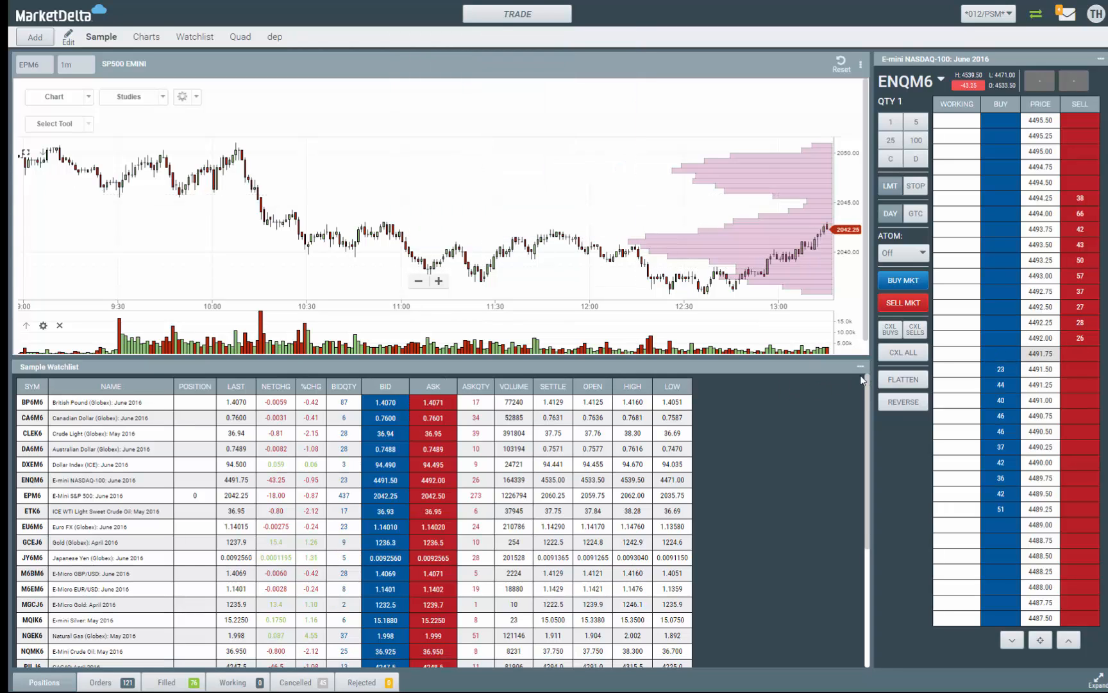
click(502, 17)
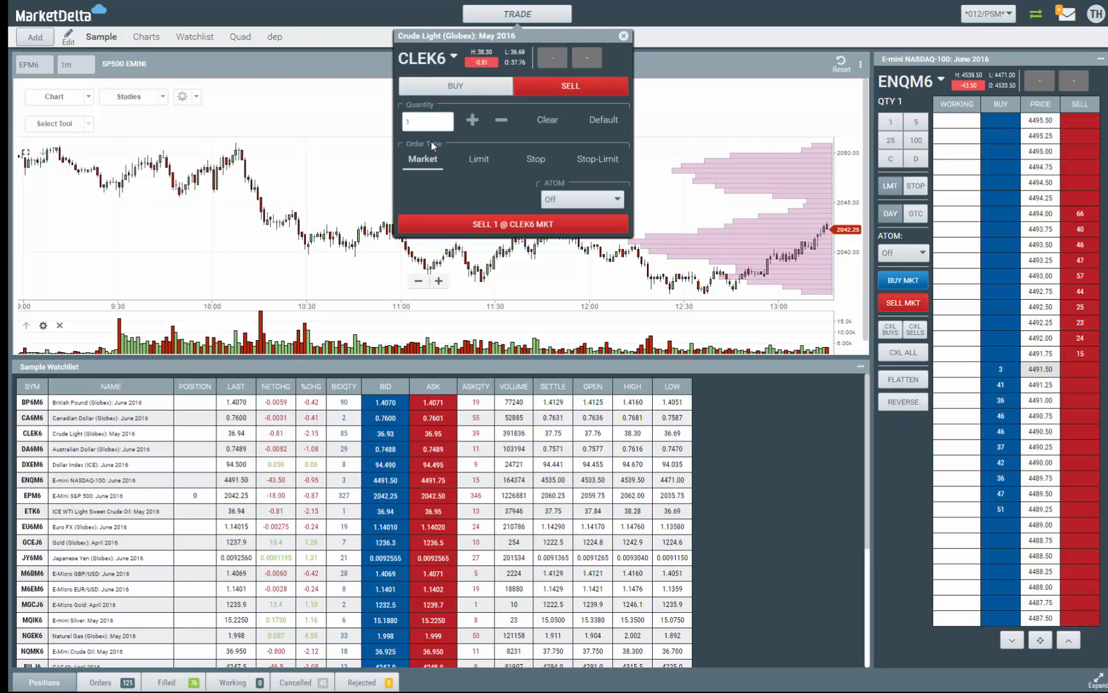
click(439, 89)
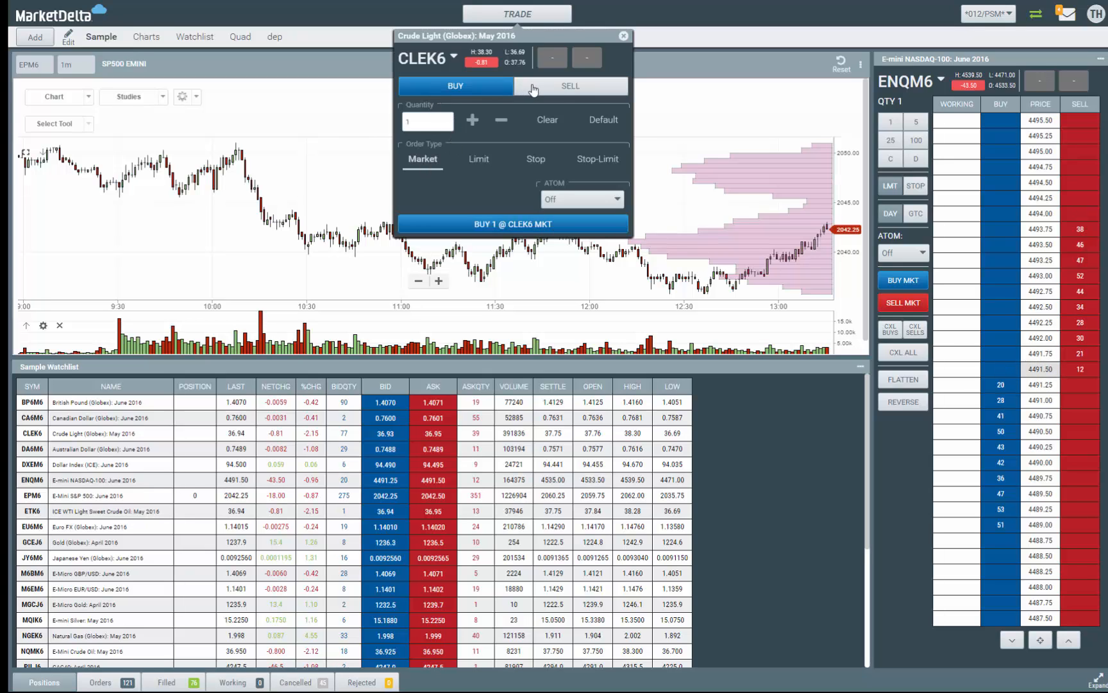
key(s)
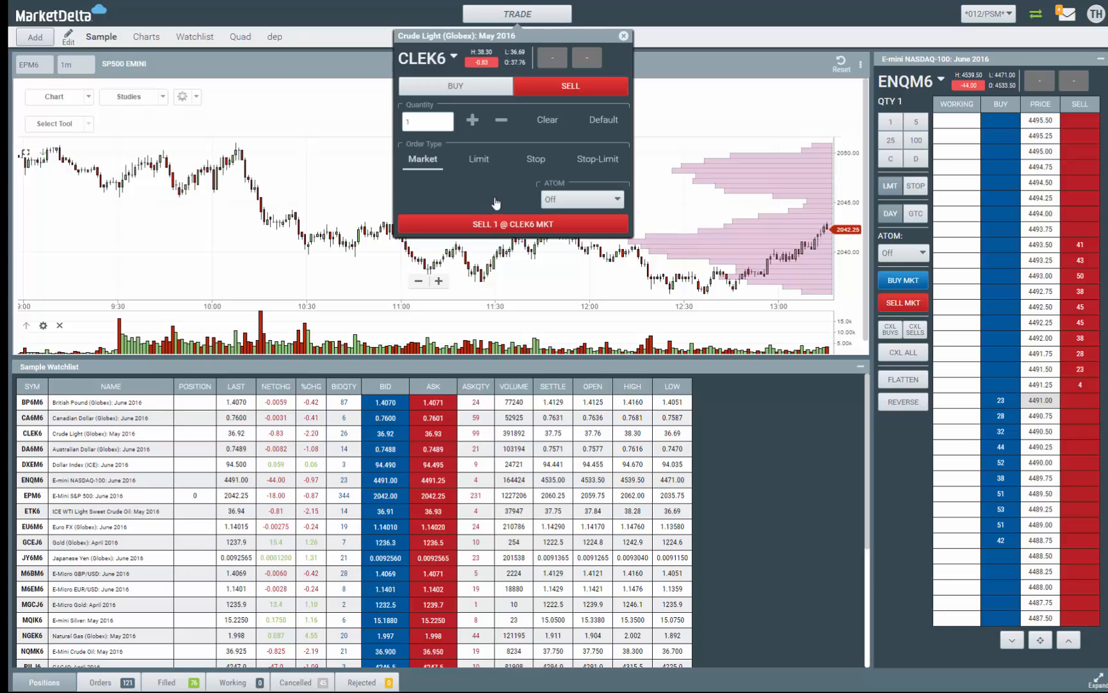
click(535, 158)
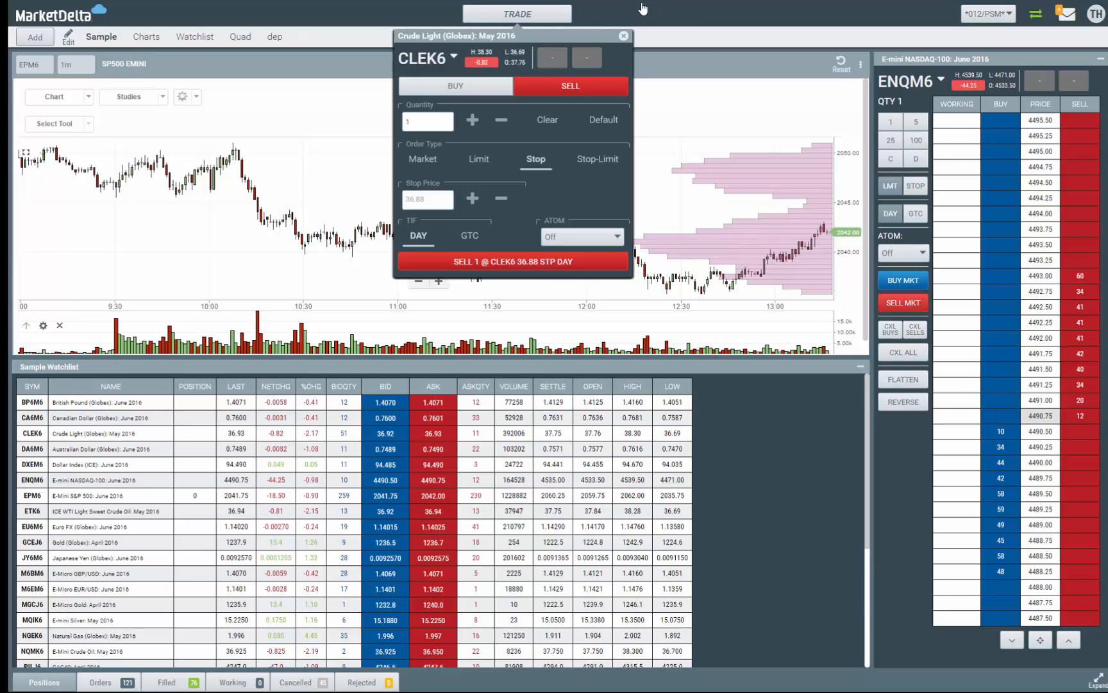
click(624, 36)
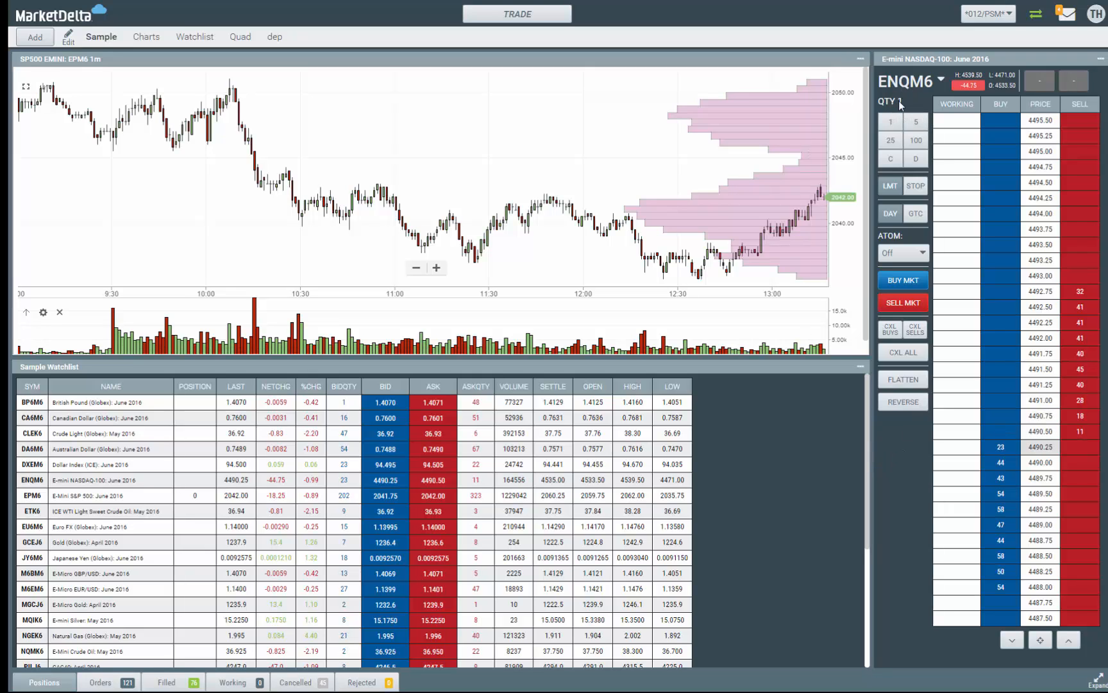
- Raise the order quantity to 3 contracts, then reset it to the default 1
click(893, 123)
click(891, 126)
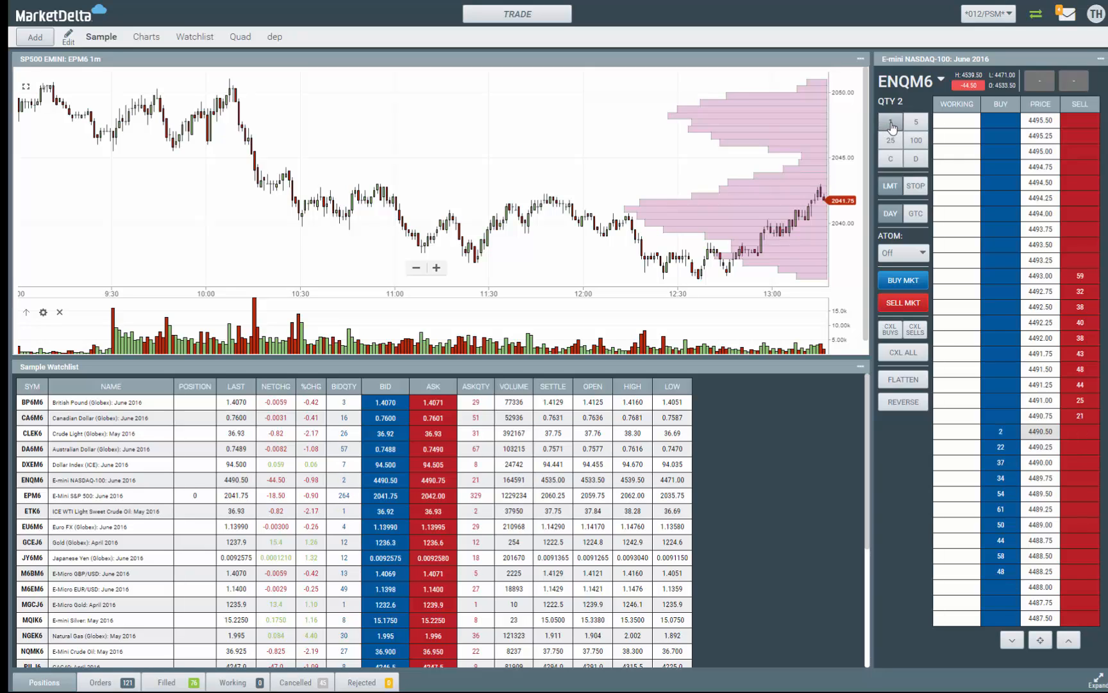
click(892, 127)
click(915, 163)
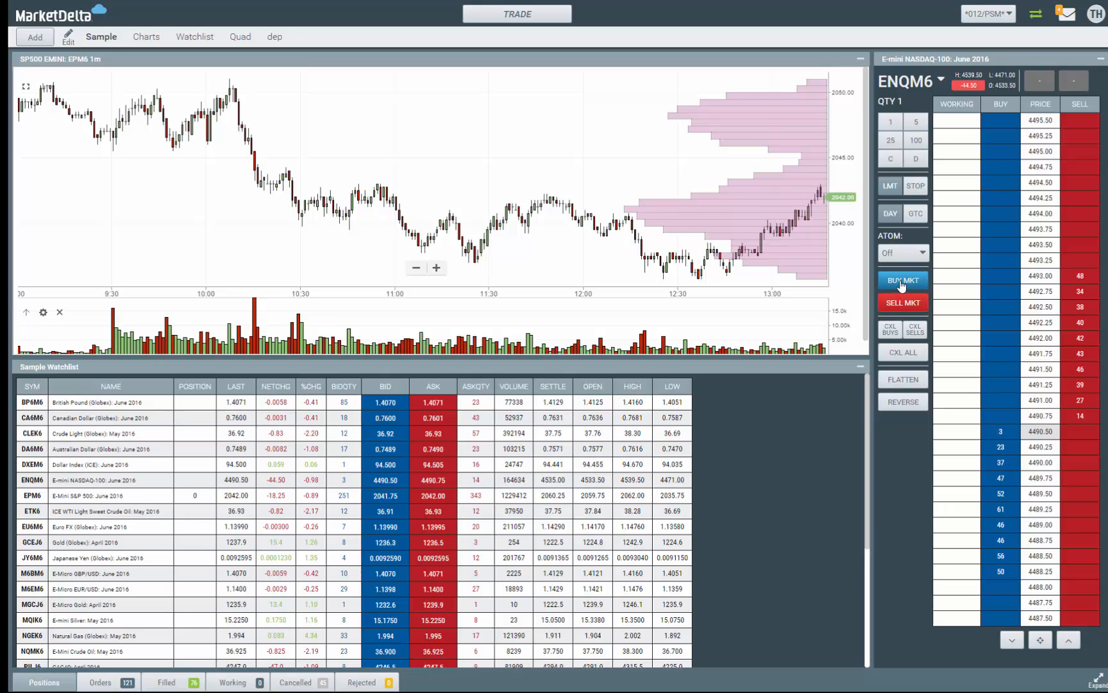
- Buy two ENQM6 contracts at market, one at a time
click(903, 282)
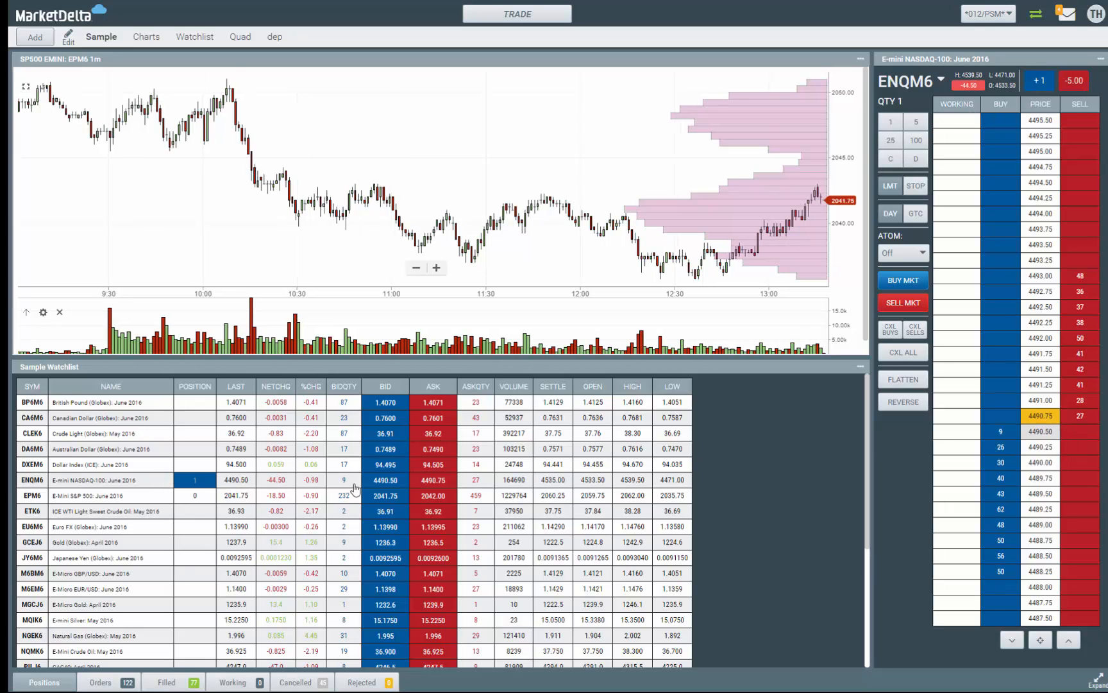
click(891, 286)
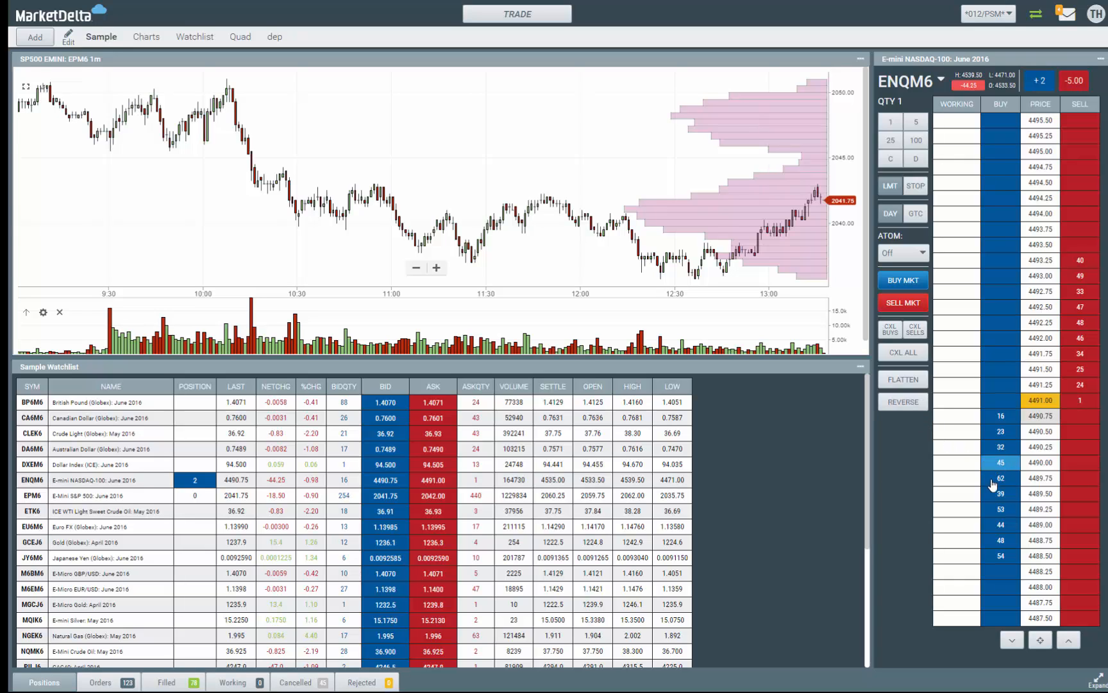
- Place buy limits below the market, then lower the 4489.25 working order one tick and confirm
click(992, 511)
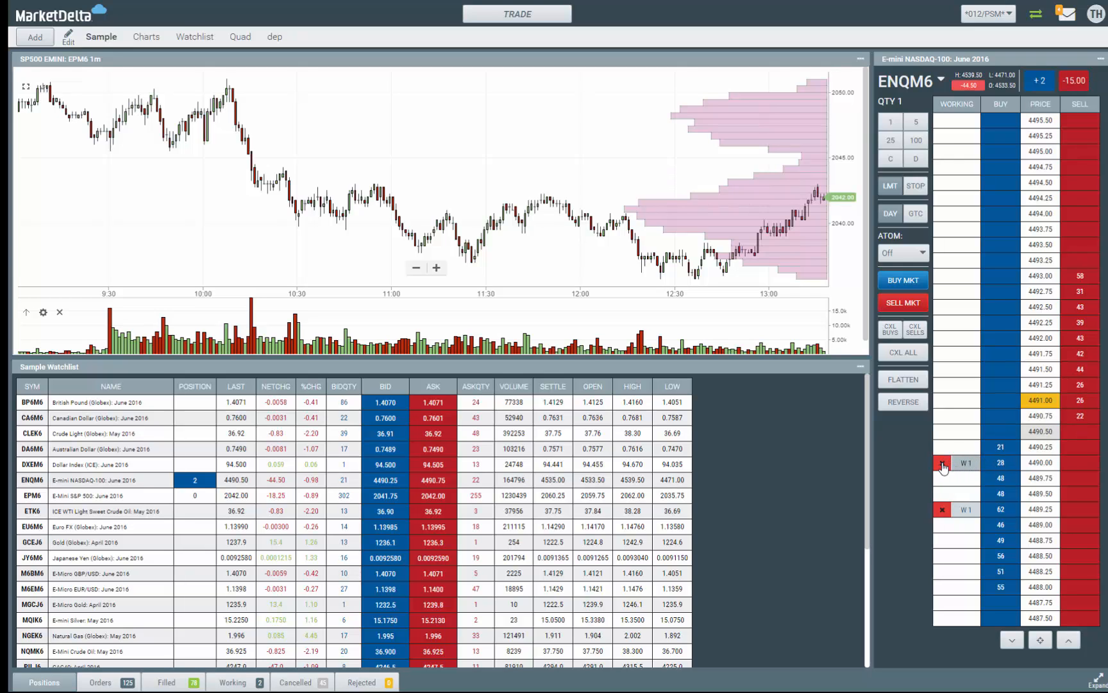
click(234, 682)
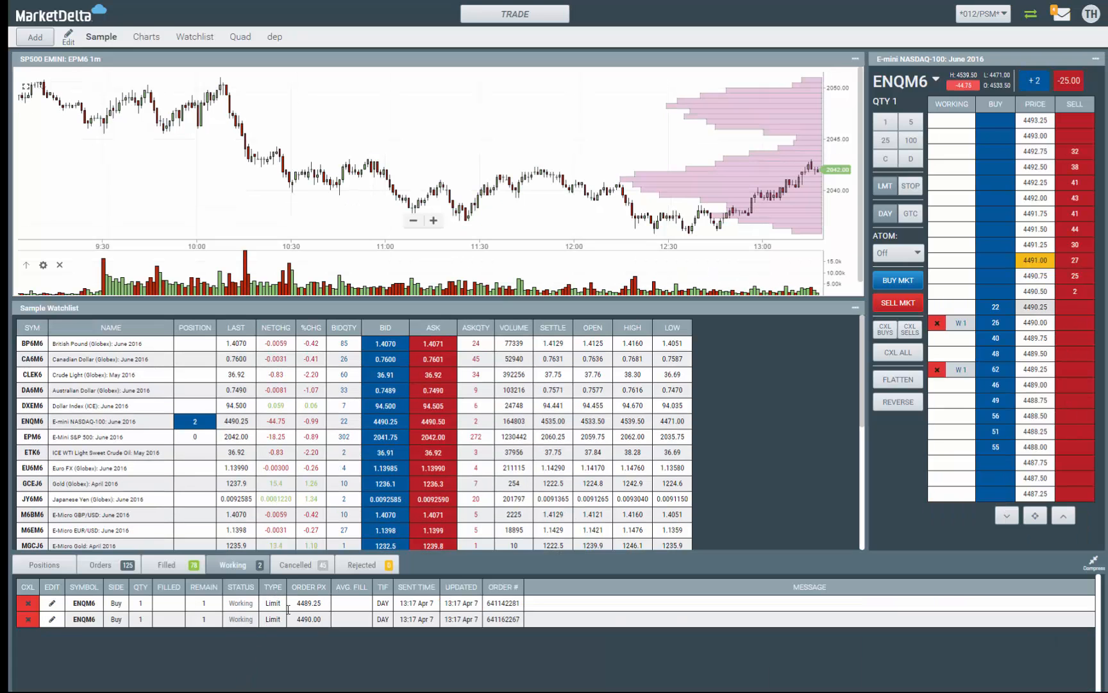
click(52, 603)
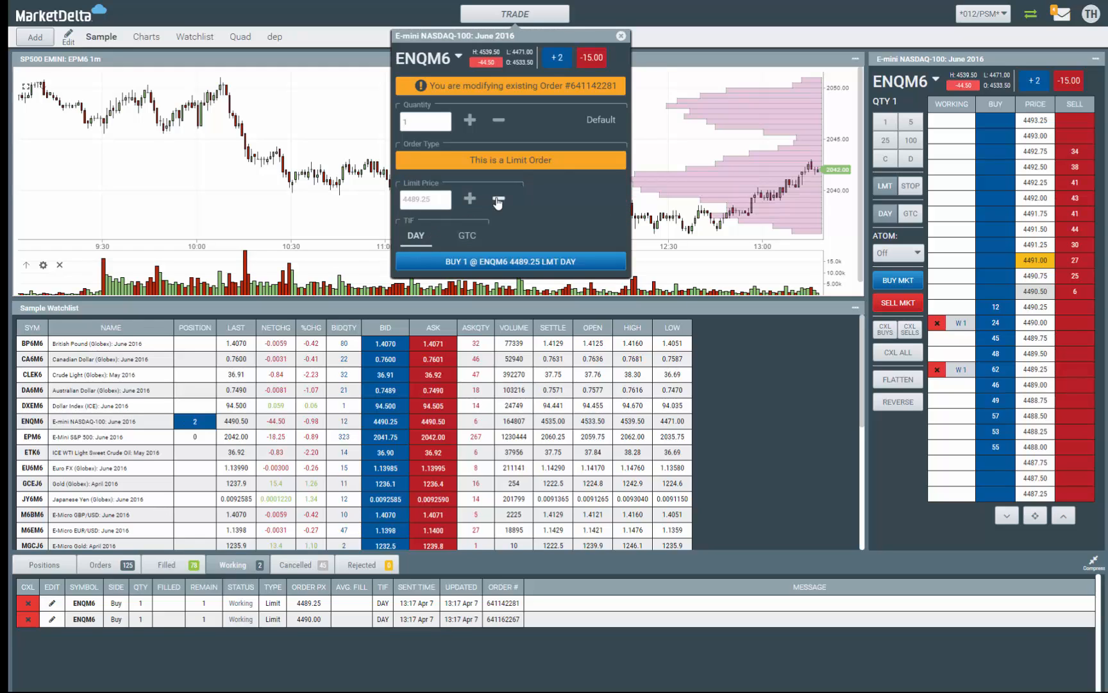
click(497, 199)
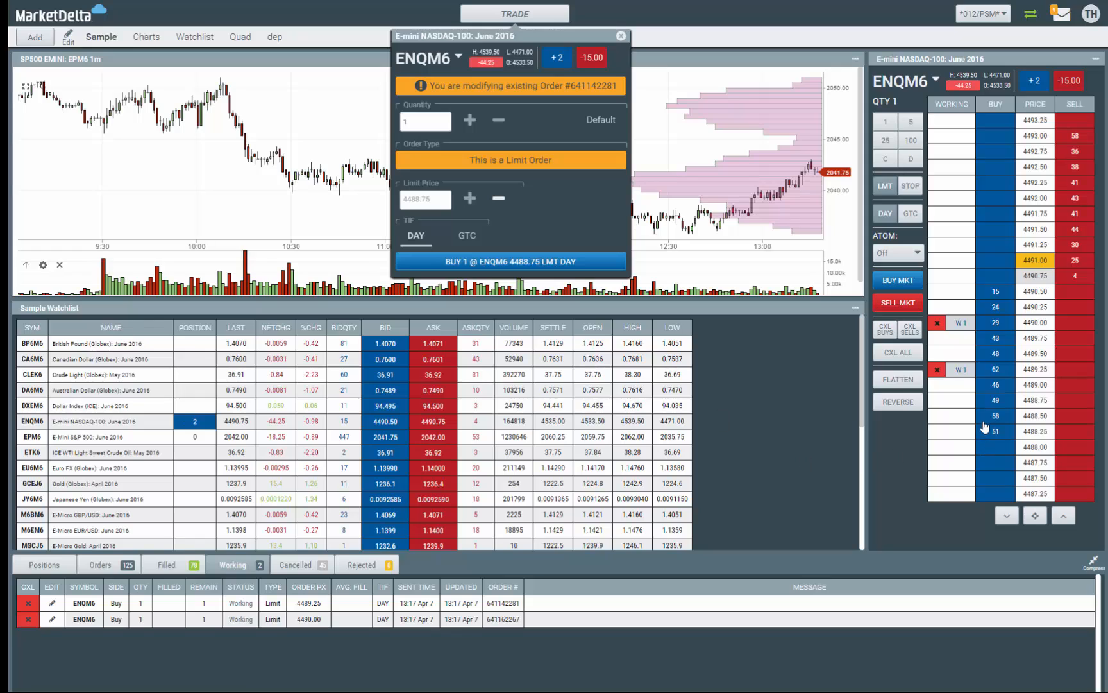
key(Return)
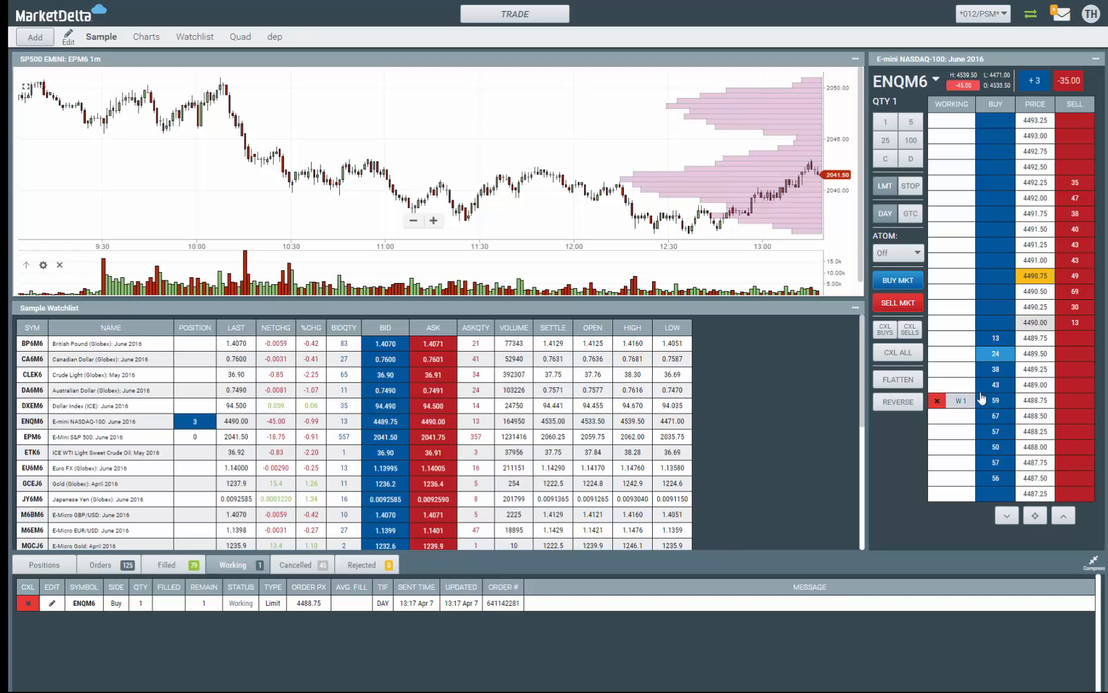
- Add a buy limit at 4488.25 and a sell limit at 4491.75 from the DOM
click(994, 431)
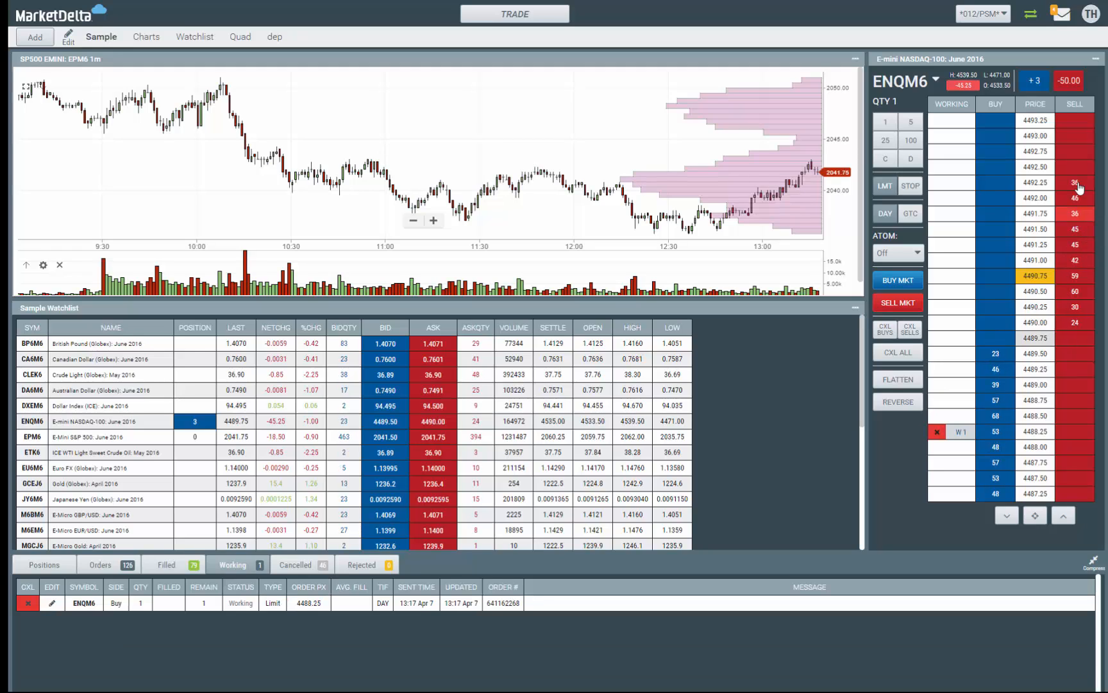
click(1075, 213)
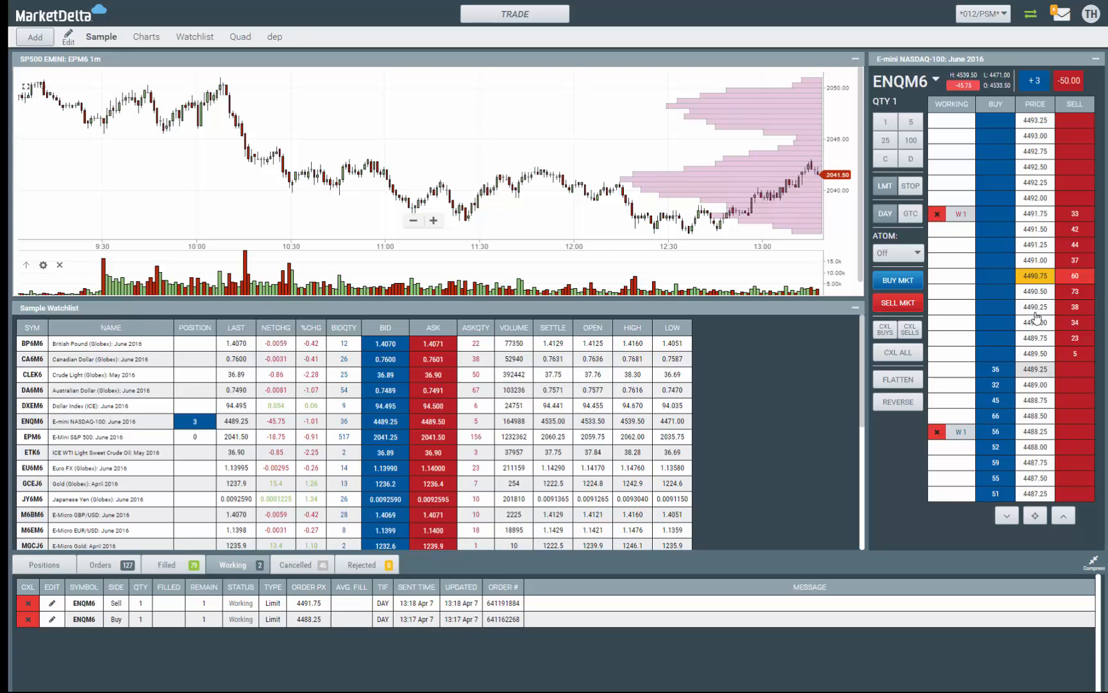
- Add sell limits at 4491.00 and 4490.75, then flatten ENQM6 to cancel all orders and close the position
click(1075, 260)
click(1074, 276)
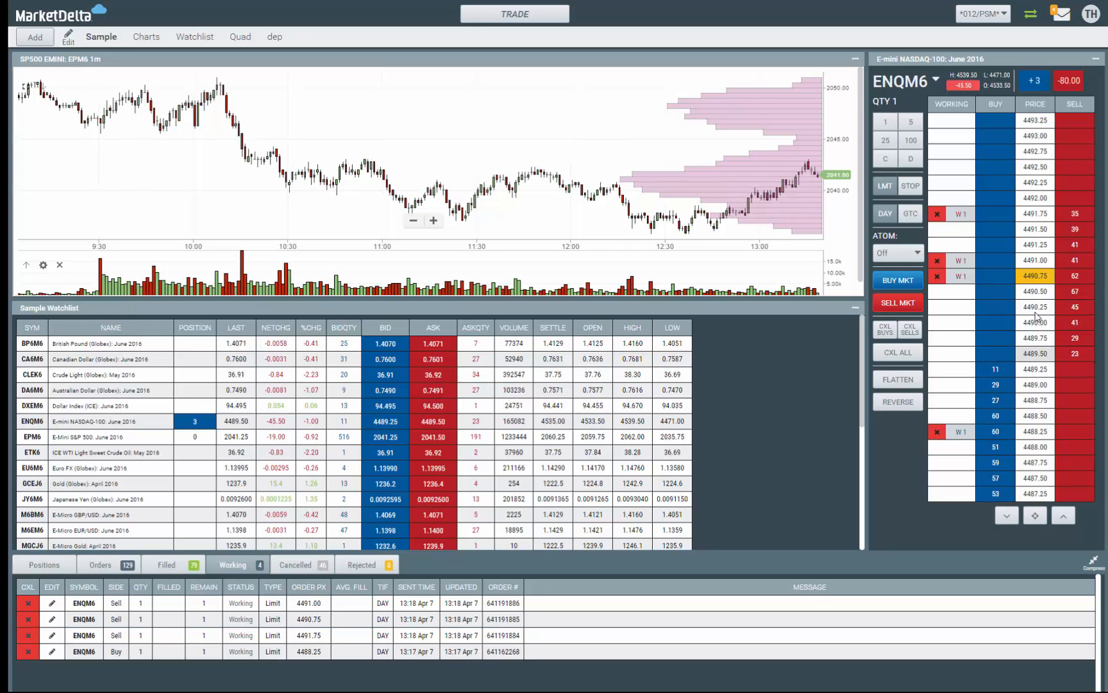
click(897, 380)
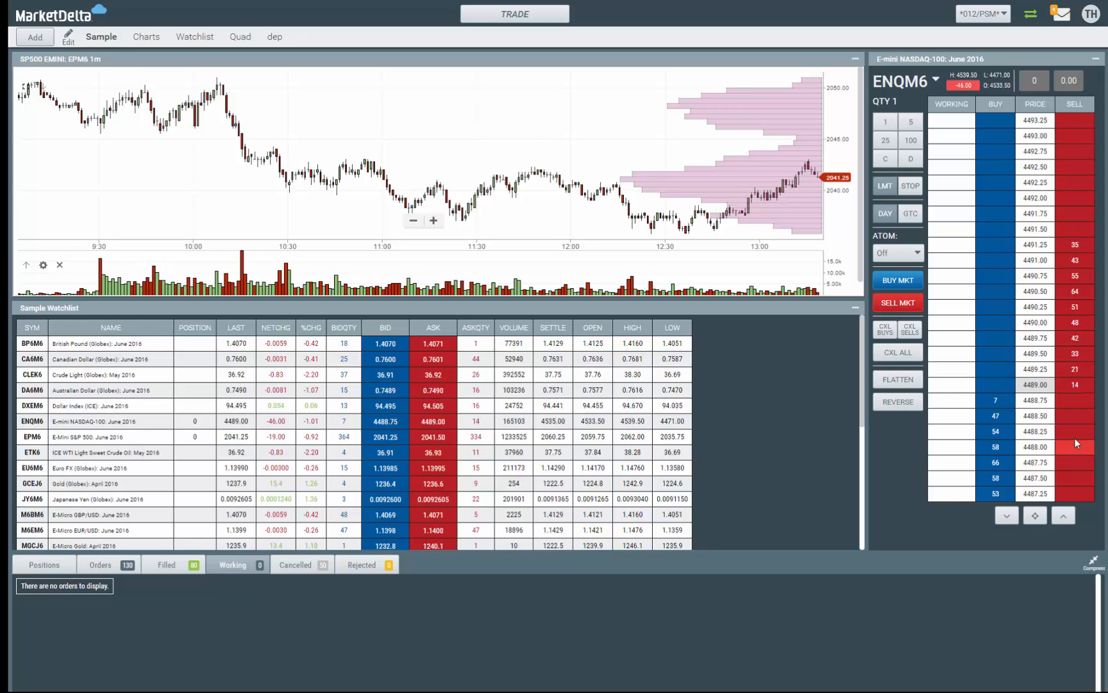
- Re-center the price ladder and list the available ATOM strategies
click(1035, 517)
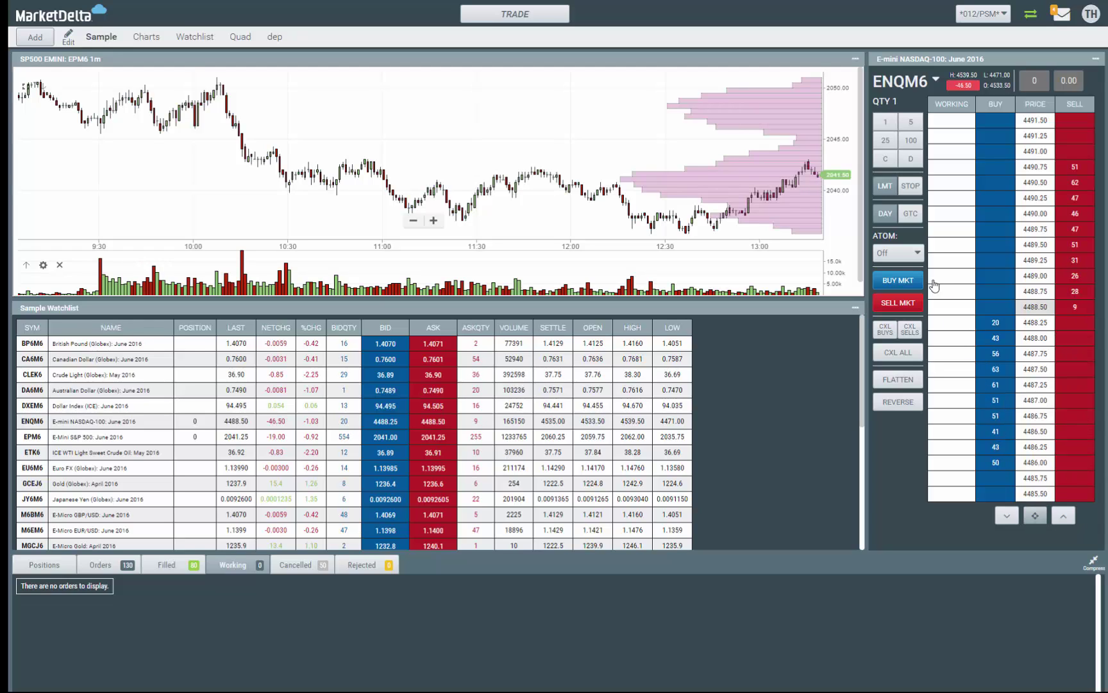
click(920, 253)
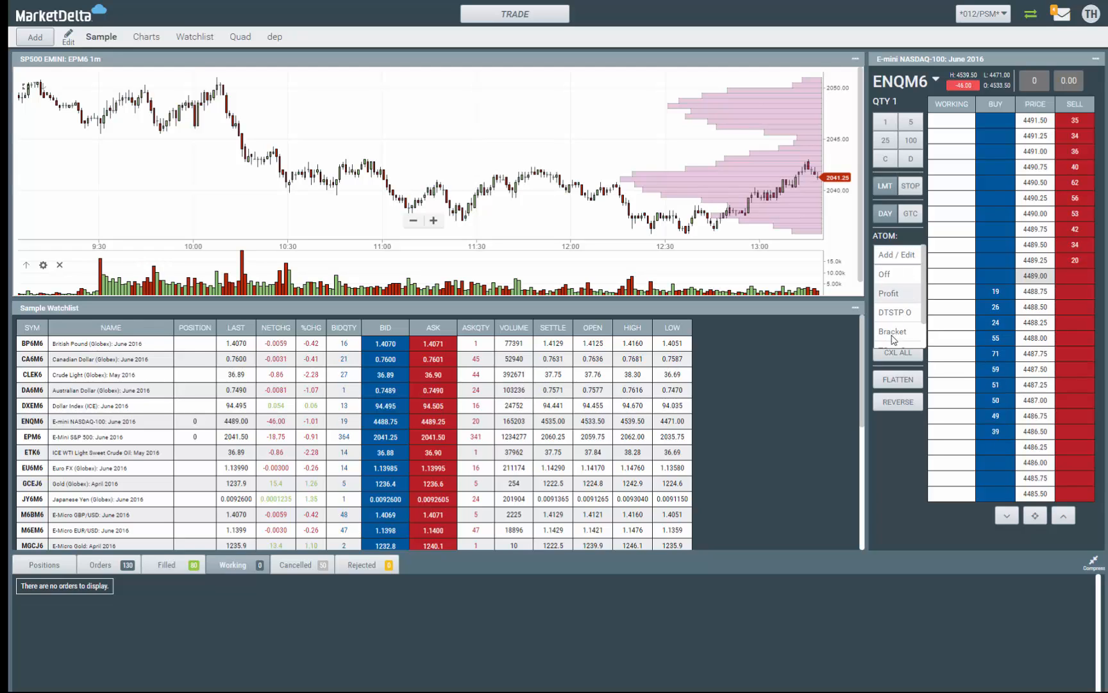
- Edit the Bracket ATOM strategy so its stop order is a plain STP
click(897, 257)
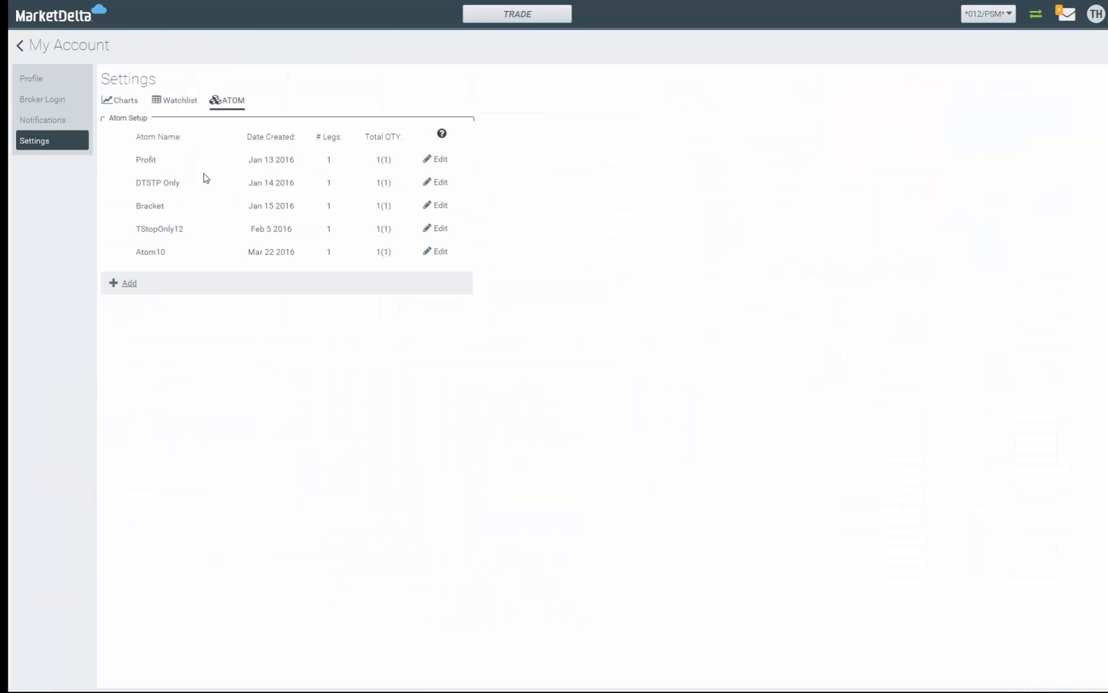
click(440, 205)
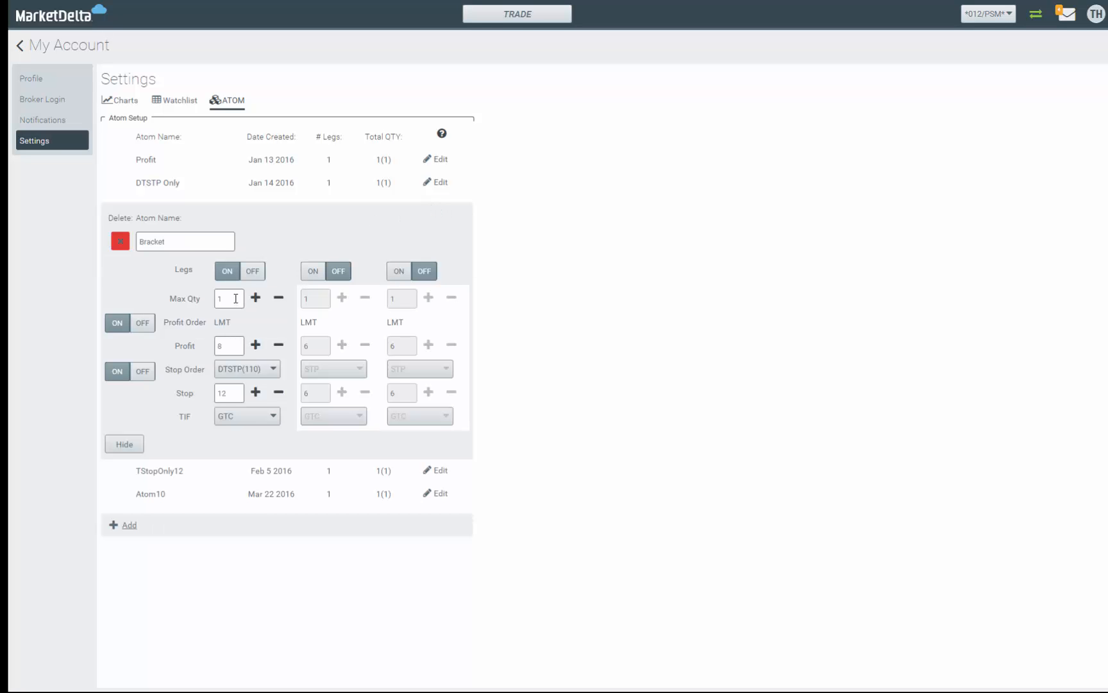
click(248, 368)
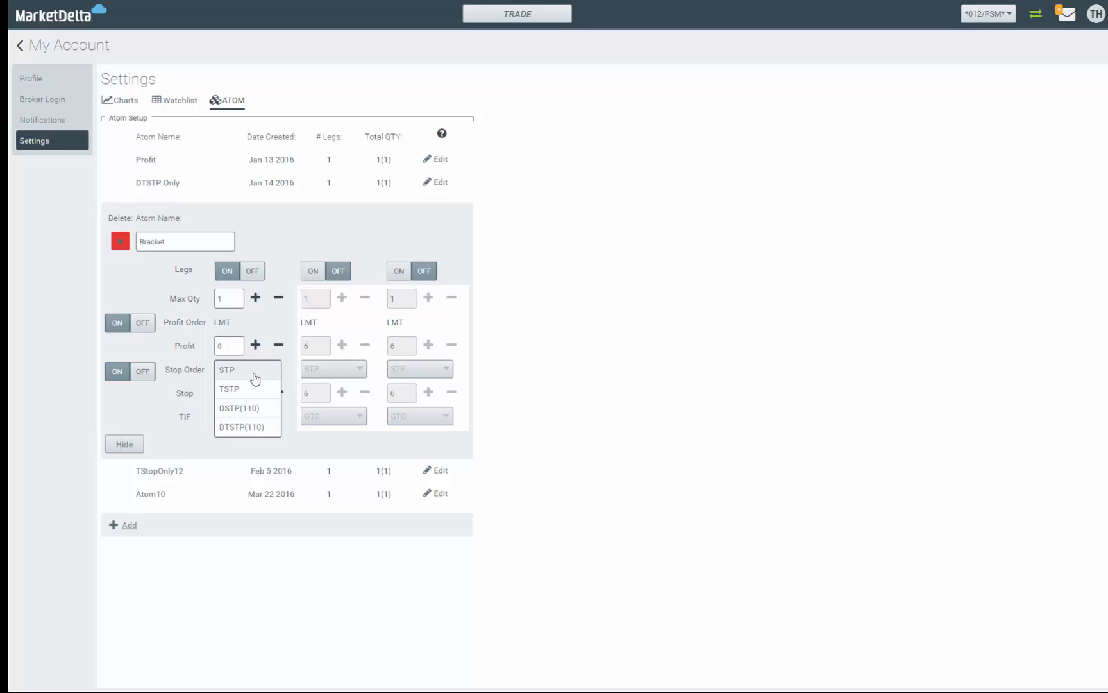
click(246, 378)
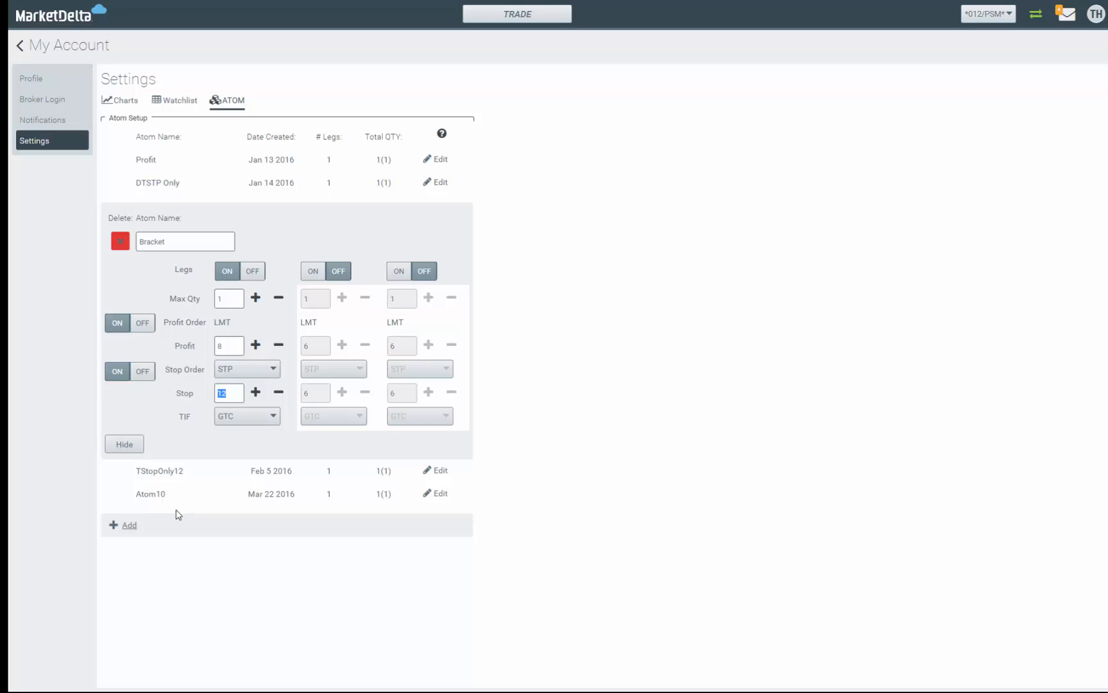
- Hide the Bracket form and return to the trading workspace
click(125, 444)
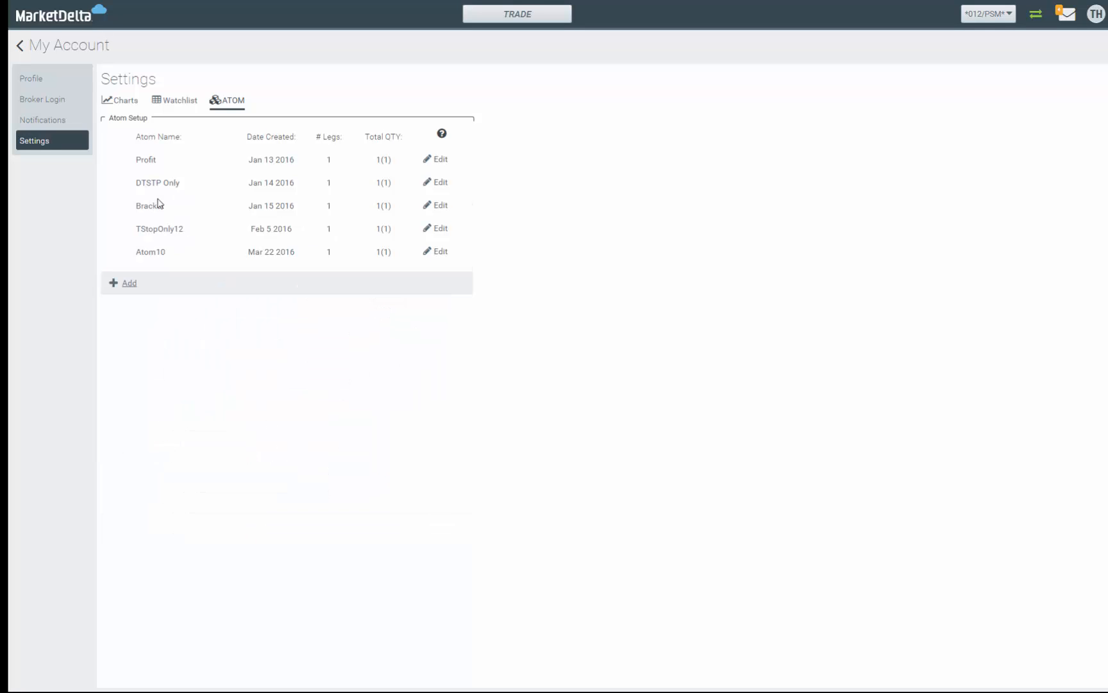
click(39, 49)
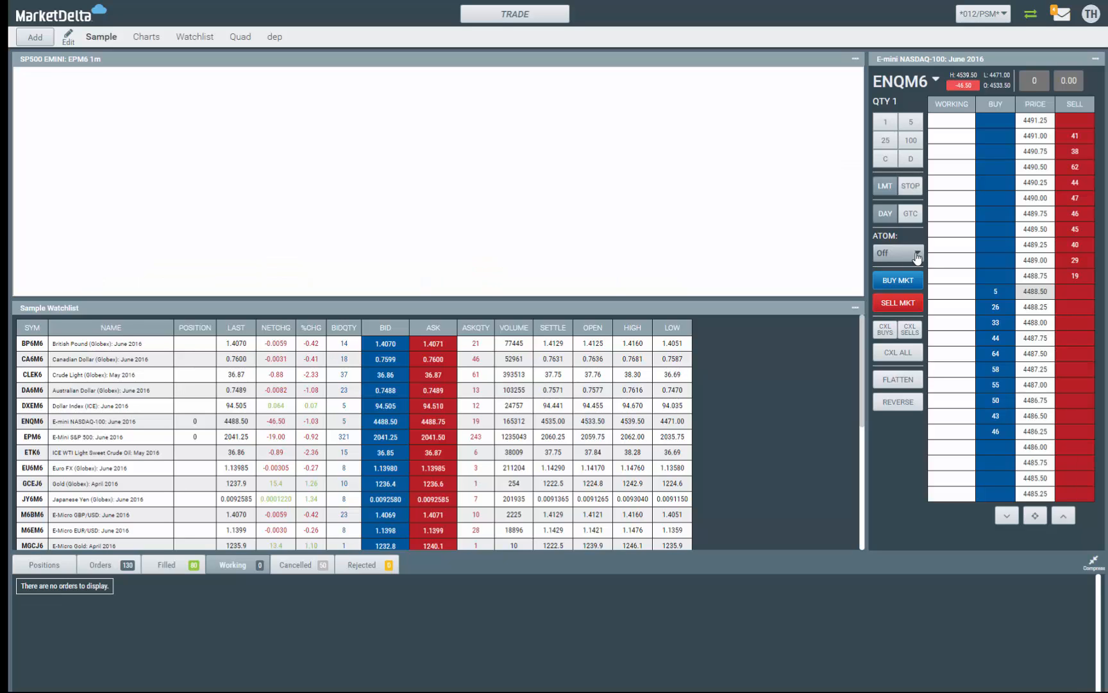
- Attach the Bracket strategy and buy one ENQM6 contract at market with its 4490 limit and 4485 stop exits
click(917, 253)
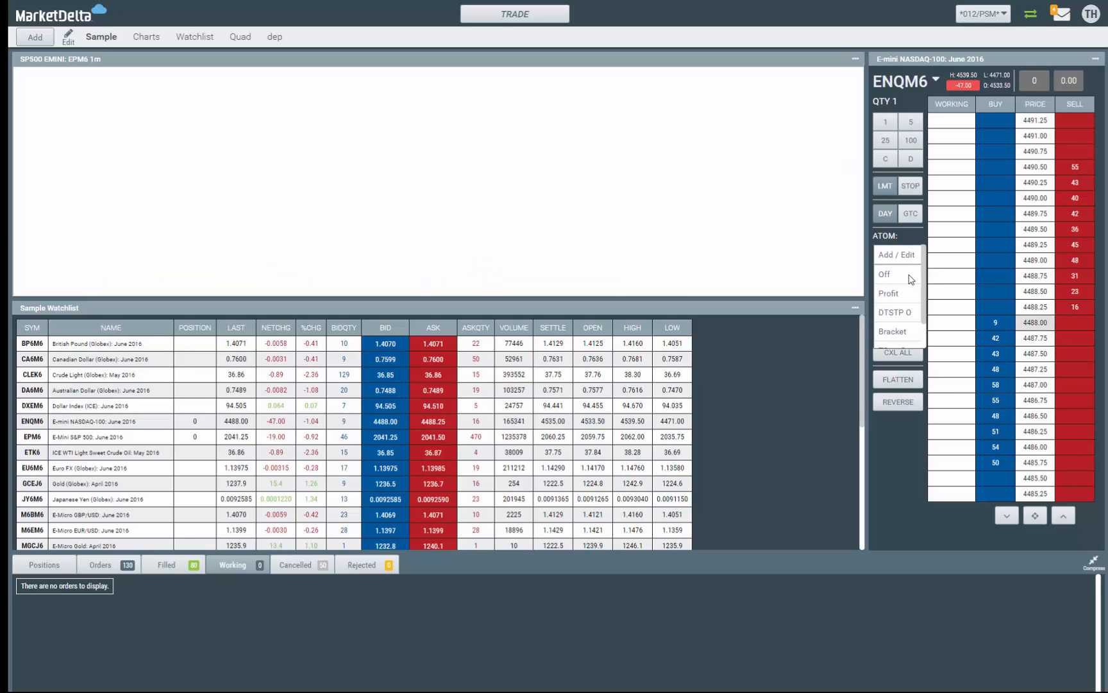
click(892, 333)
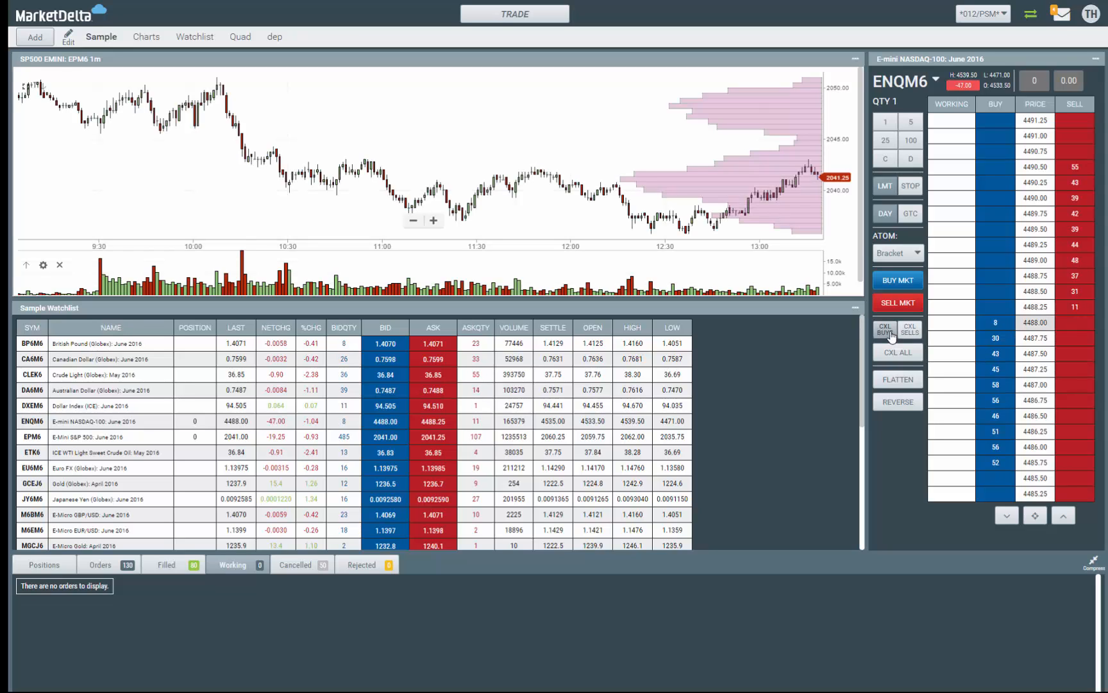
click(898, 280)
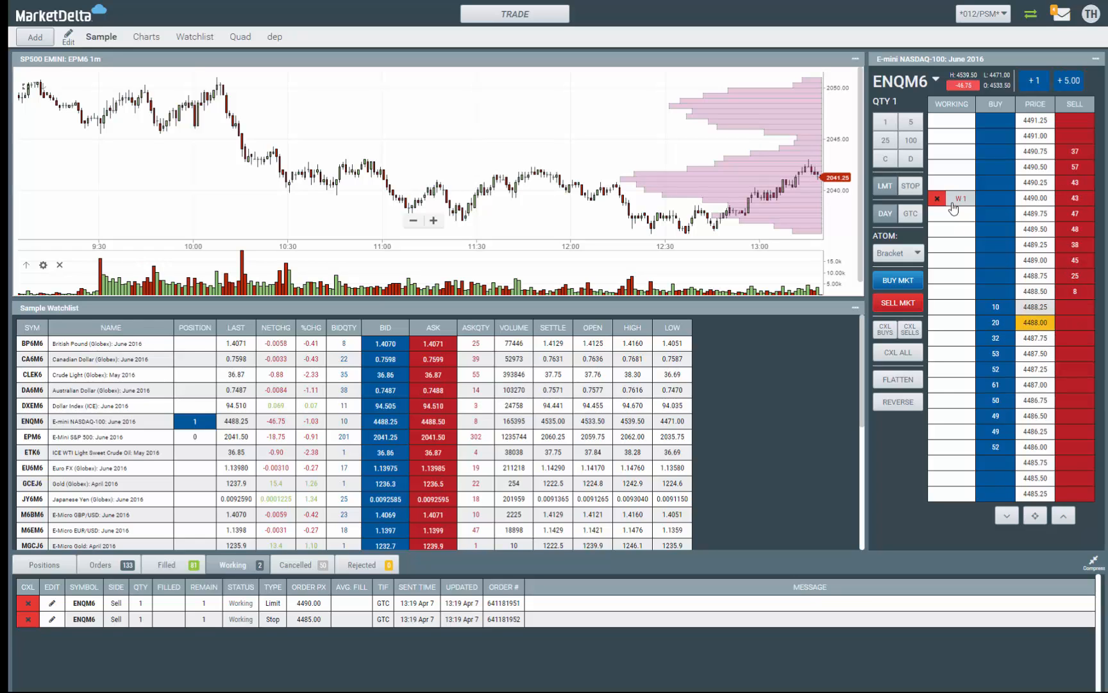
- Bring the stop into view, then flatten to cancel the bracket and close the position
click(1064, 517)
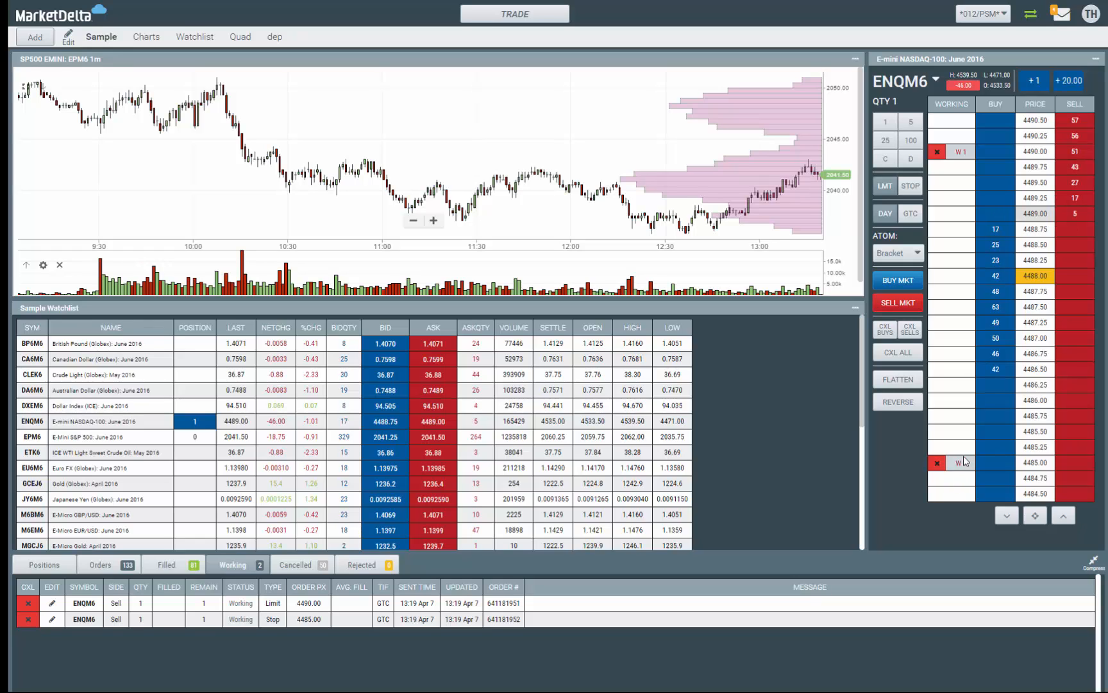
click(897, 381)
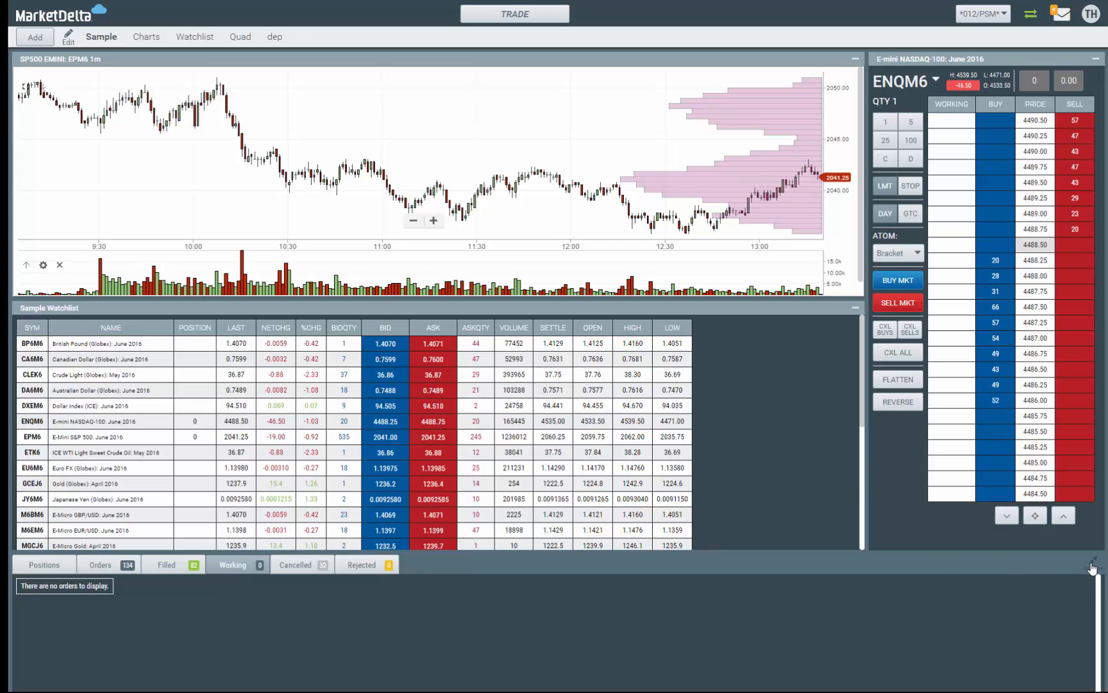
click(925, 536)
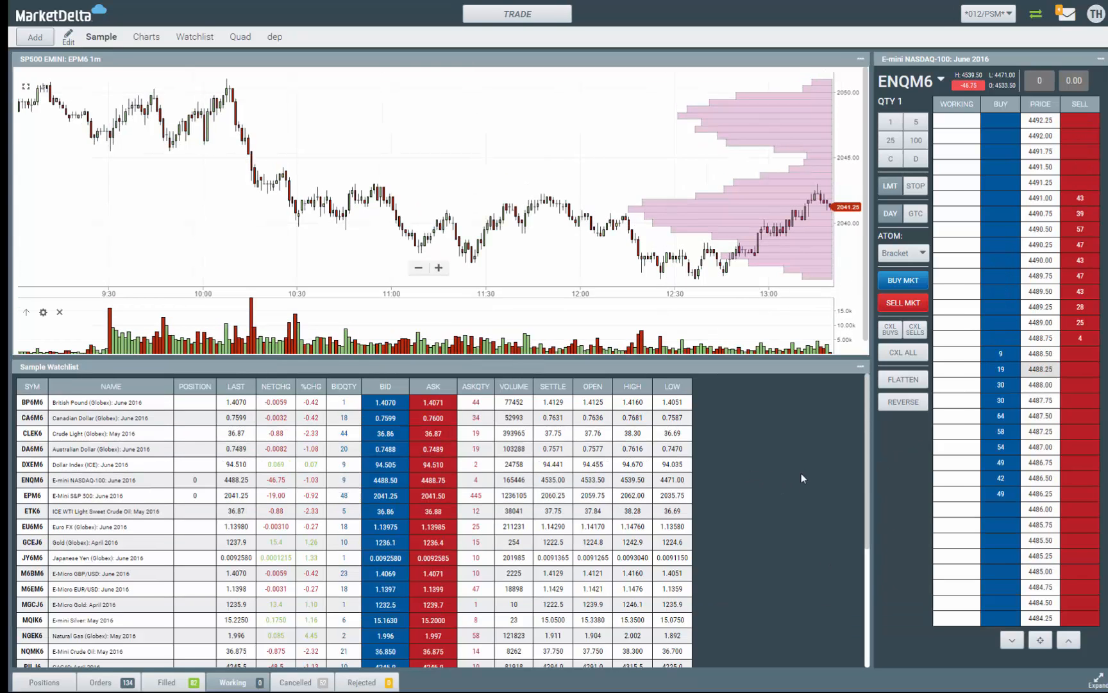